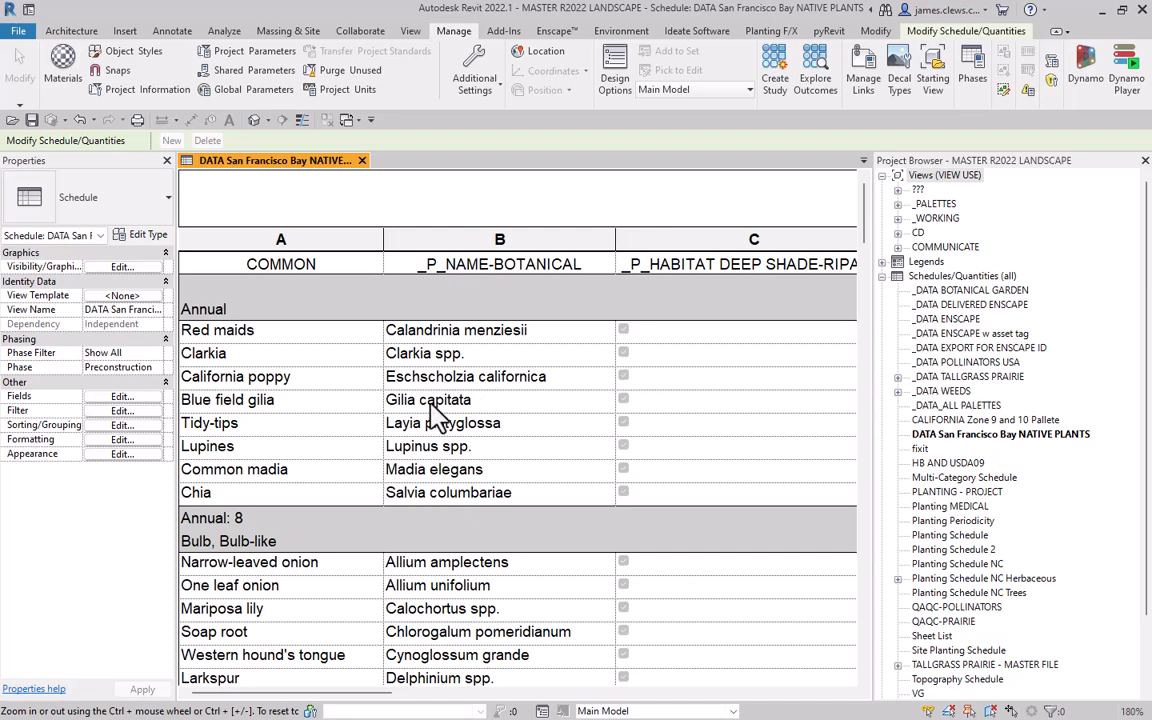
# Look through the plant groups of the San Francisco Bay native plants schedule, from annuals to trees.
pyautogui.scroll(-1, 310, 335)
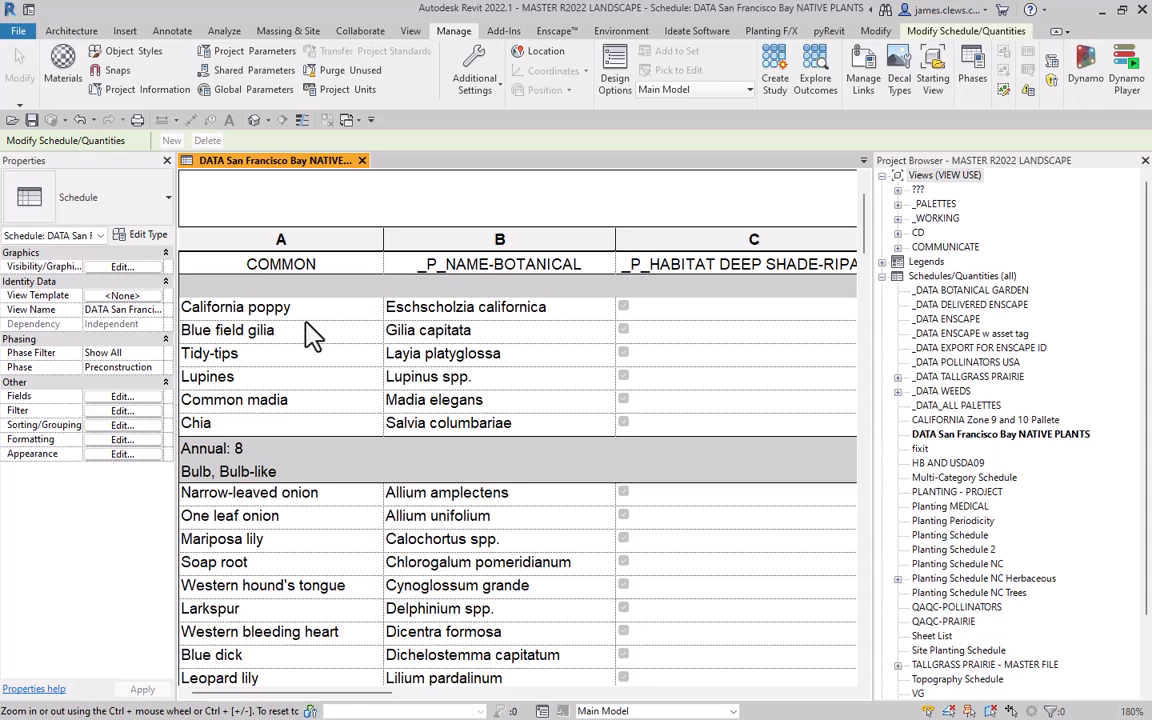
pyautogui.scroll(-8, 312, 335)
pyautogui.scroll(-10, 312, 338)
pyautogui.scroll(-6, 310, 338)
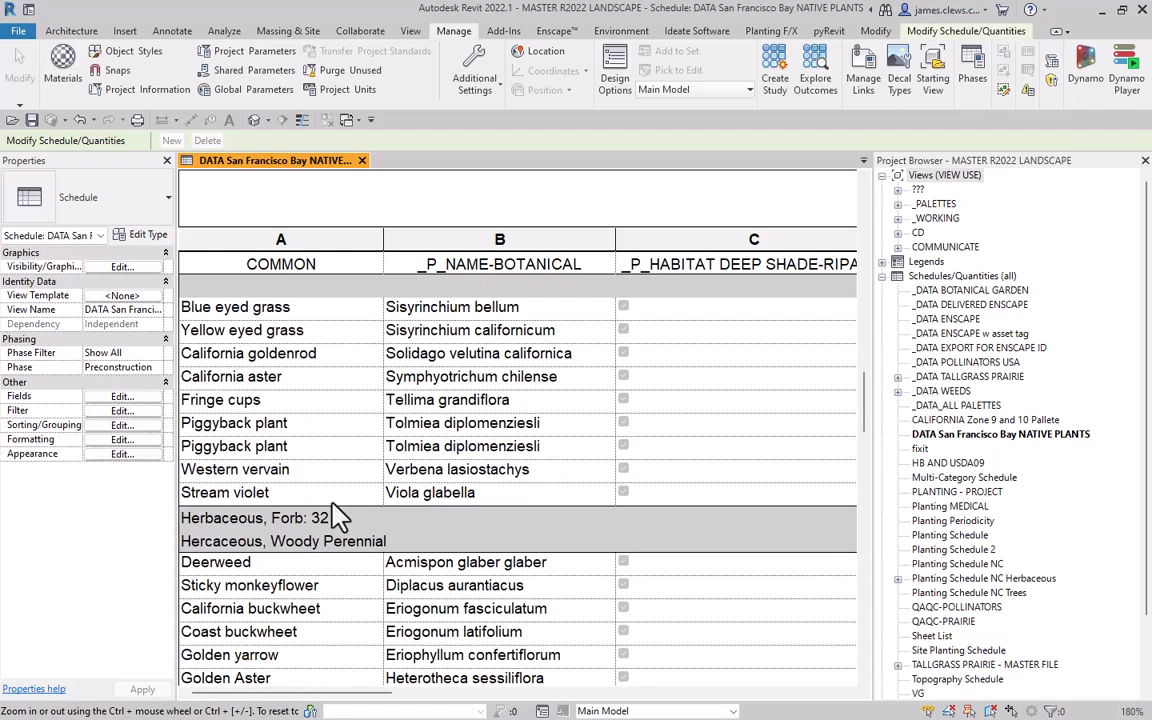
pyautogui.scroll(-8, 321, 470)
pyautogui.scroll(-12, 320, 468)
pyautogui.scroll(4, 318, 463)
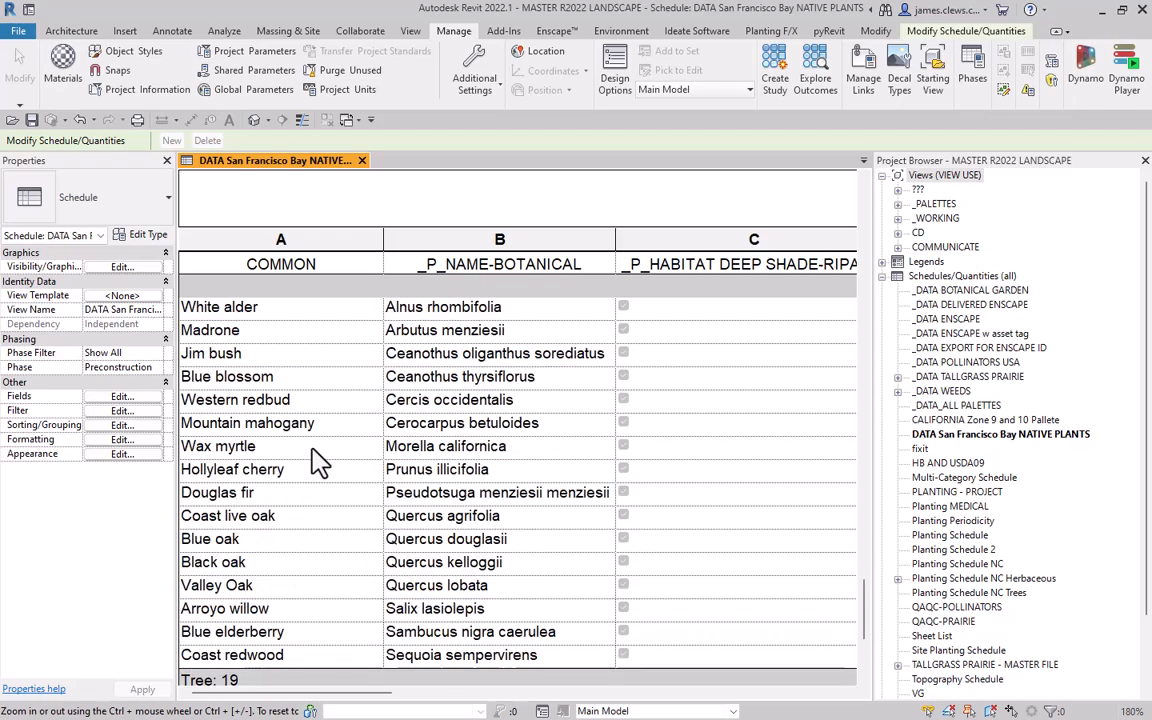
pyautogui.scroll(15, 320, 460)
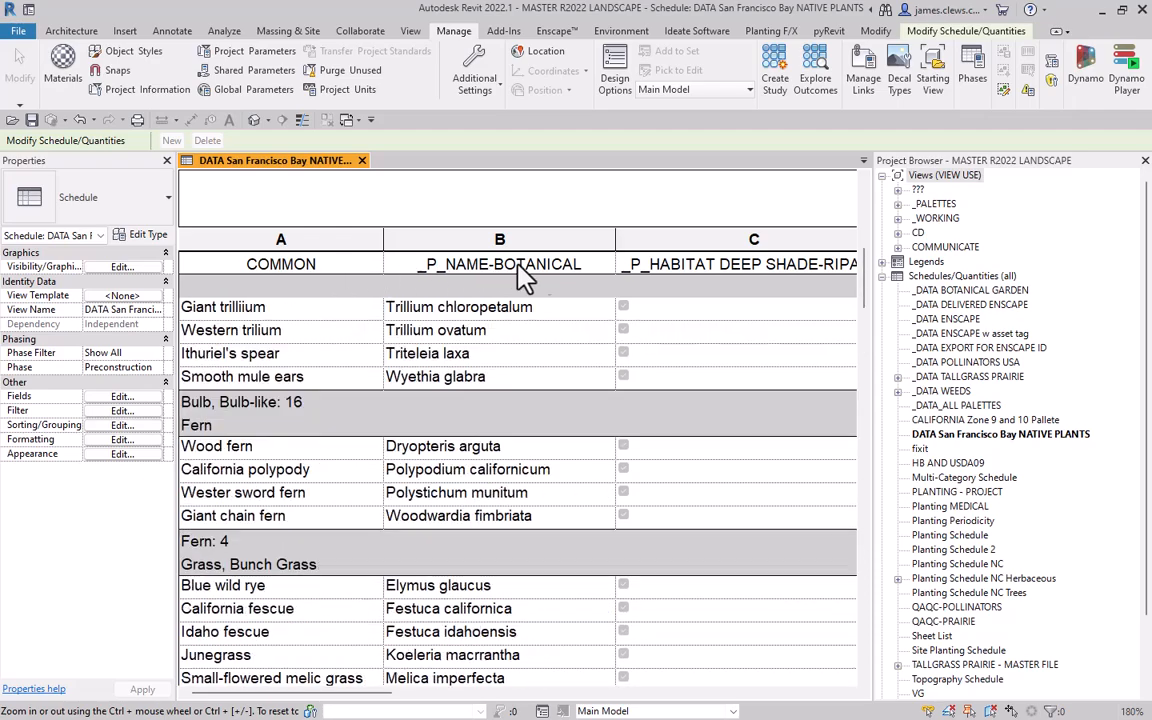
pyautogui.scroll(8, 543, 442)
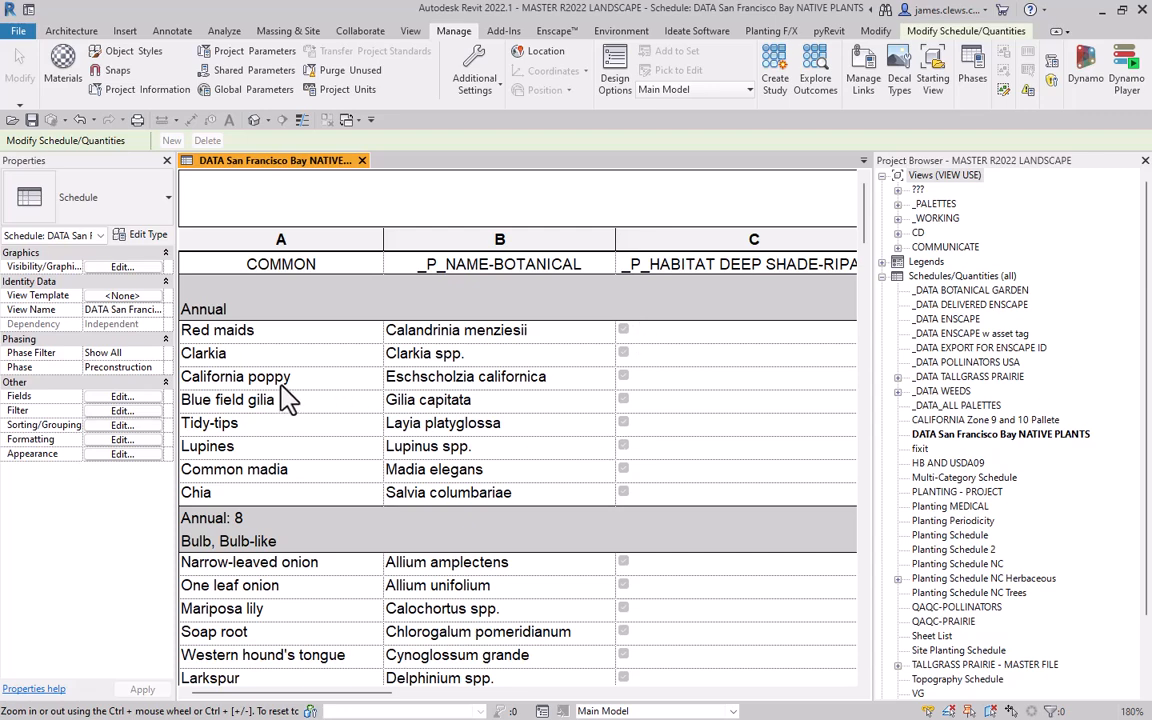
# Enable the deep shade-riparian habitat parameter for the ferns Dryopteris arguta, Polystichum munitum and Woodwardia fimbriata, applying it to all elements of each type.
pyautogui.scroll(-5, 287, 398)
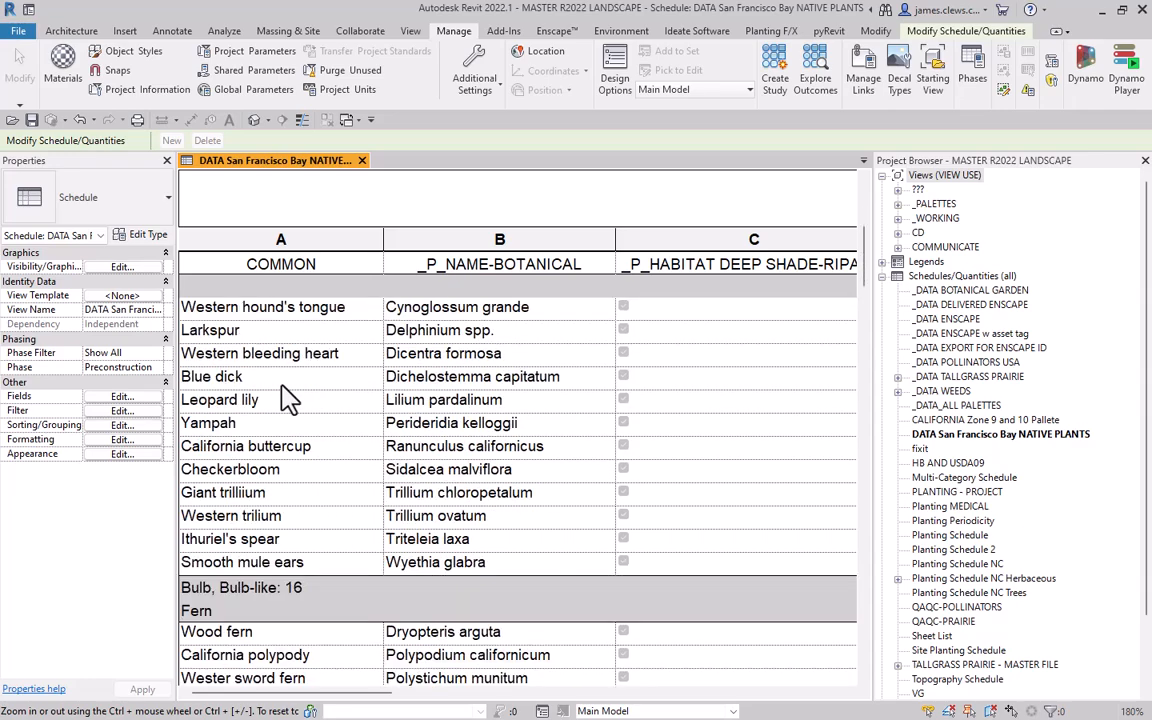
pyautogui.scroll(-2, 287, 398)
pyautogui.scroll(-1, 287, 398)
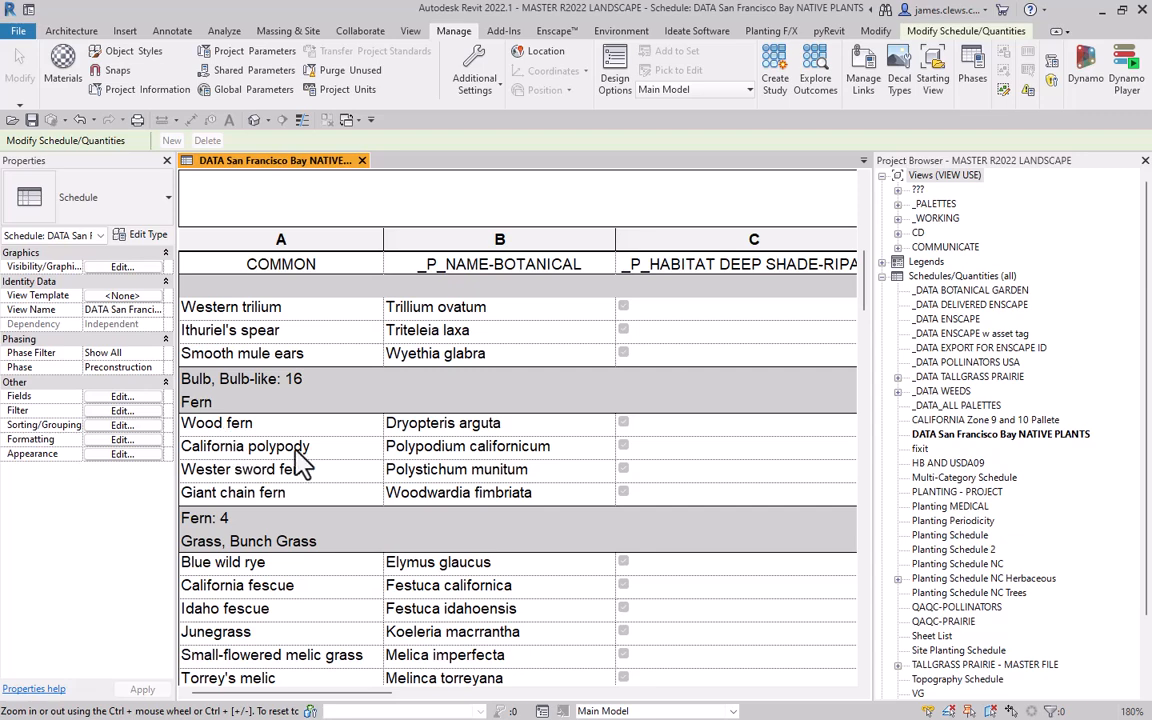
pyautogui.click(630, 432)
pyautogui.click(589, 425)
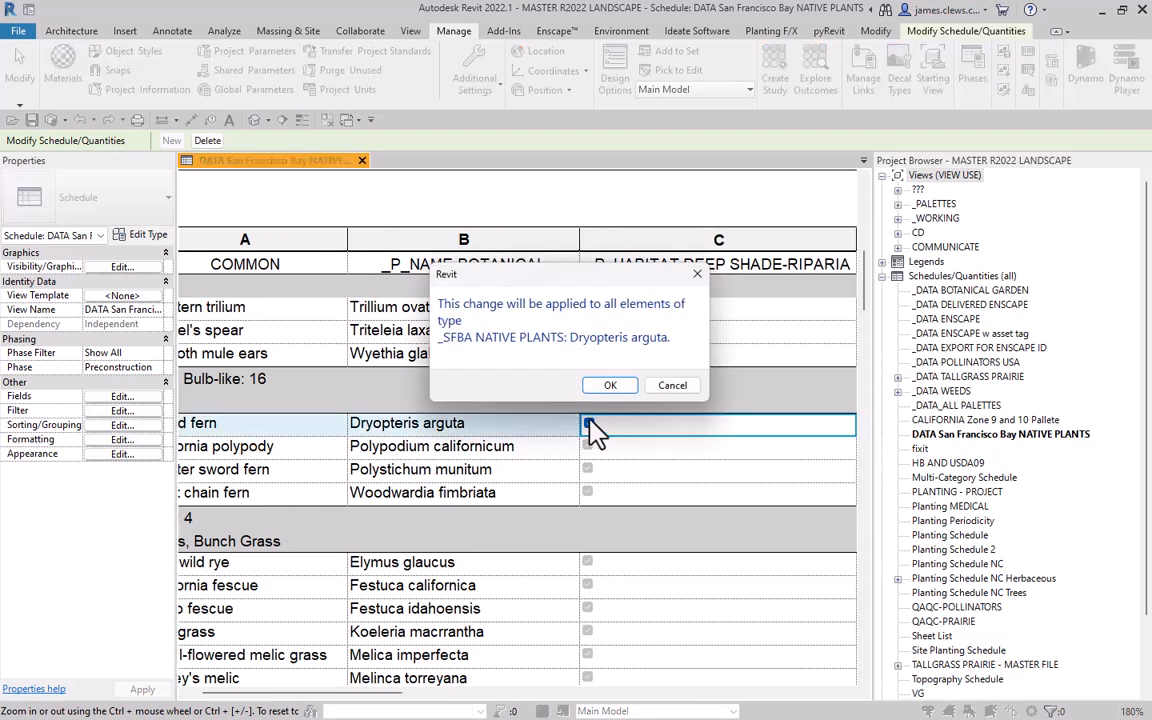
pyautogui.click(600, 390)
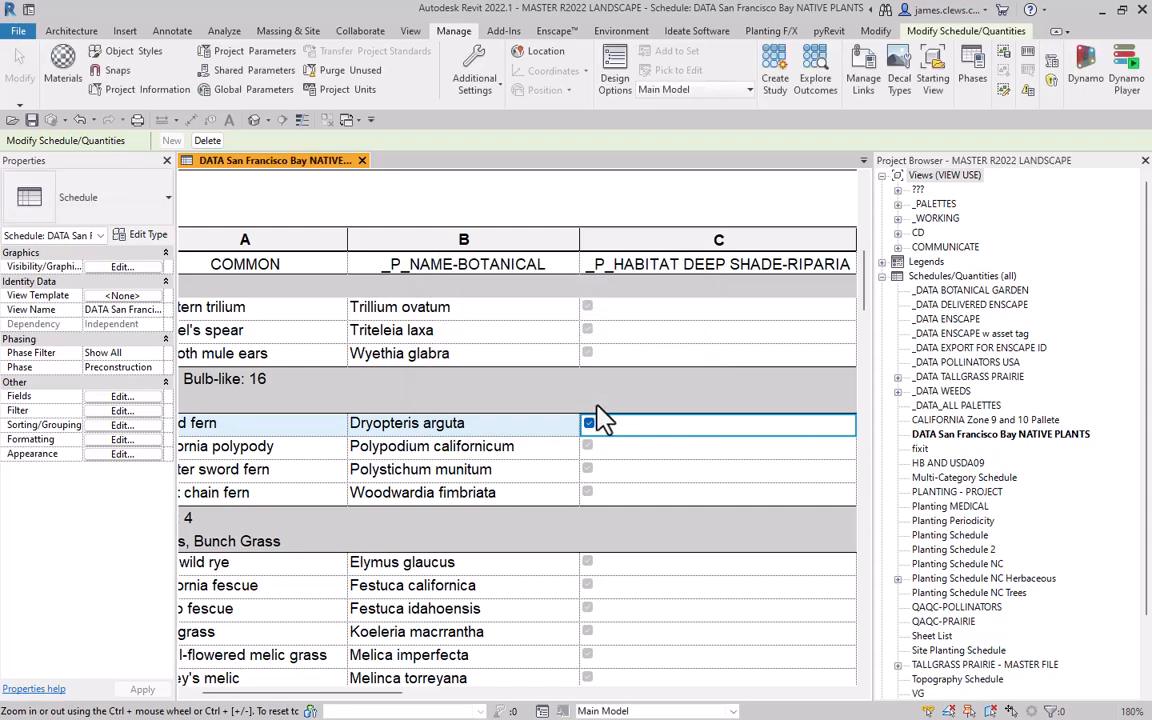
pyautogui.click(588, 469)
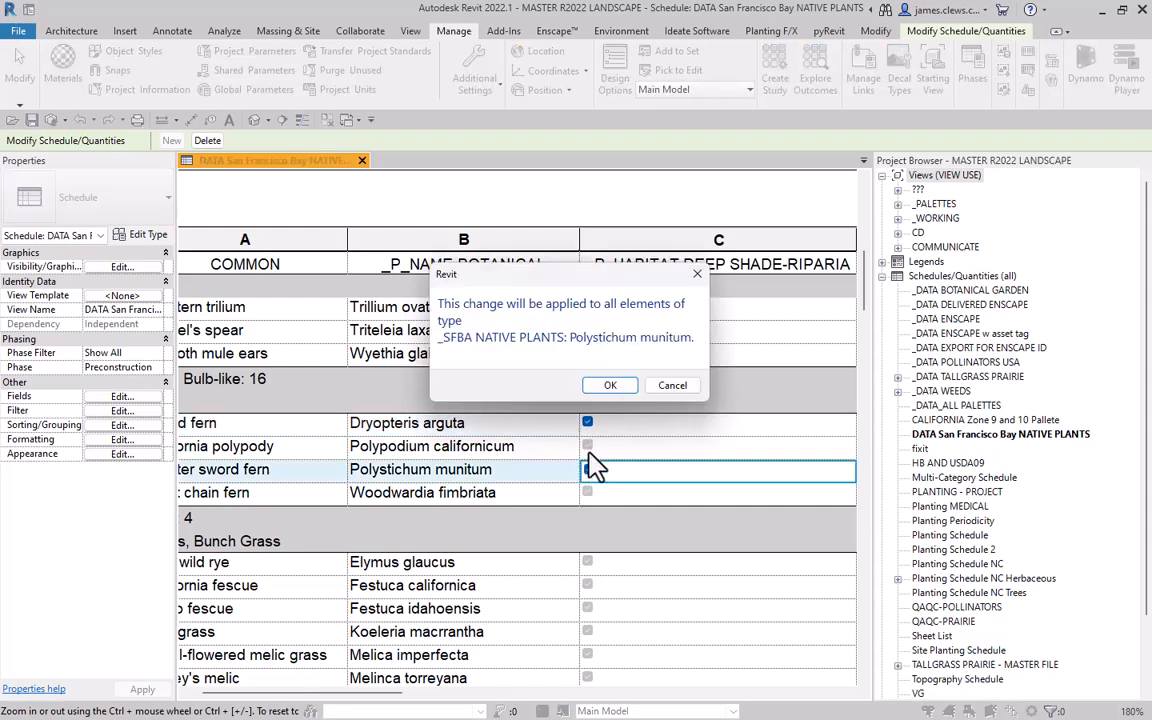
pyautogui.click(610, 384)
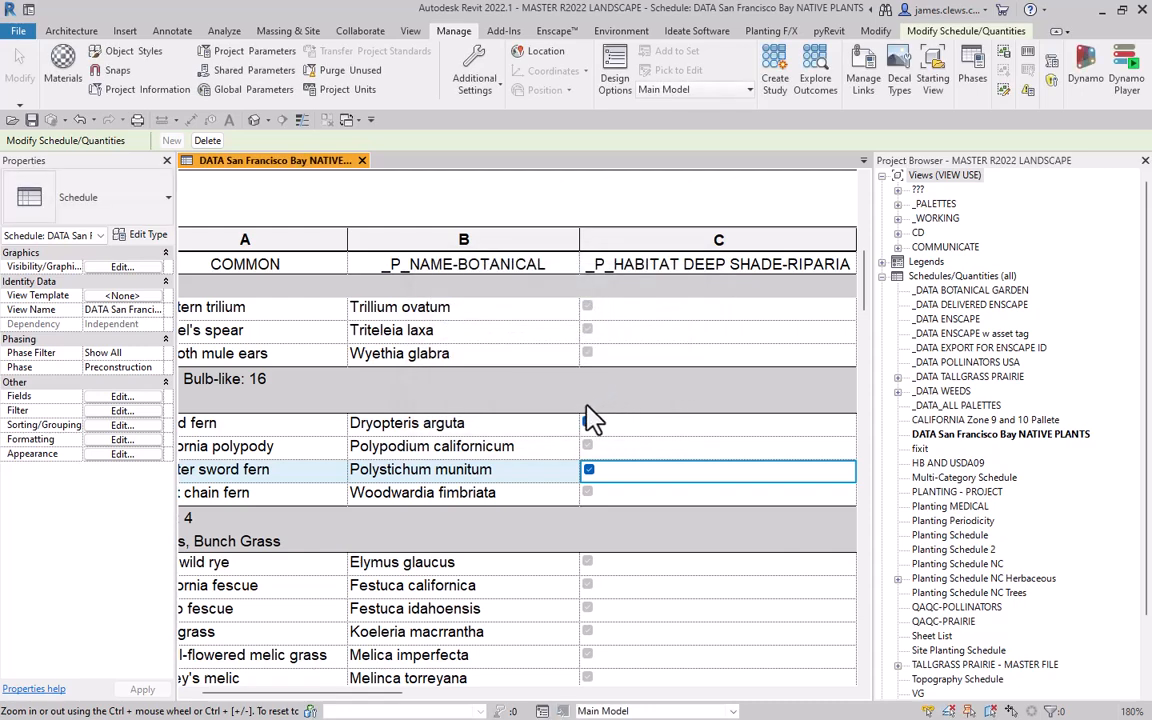
pyautogui.click(588, 493)
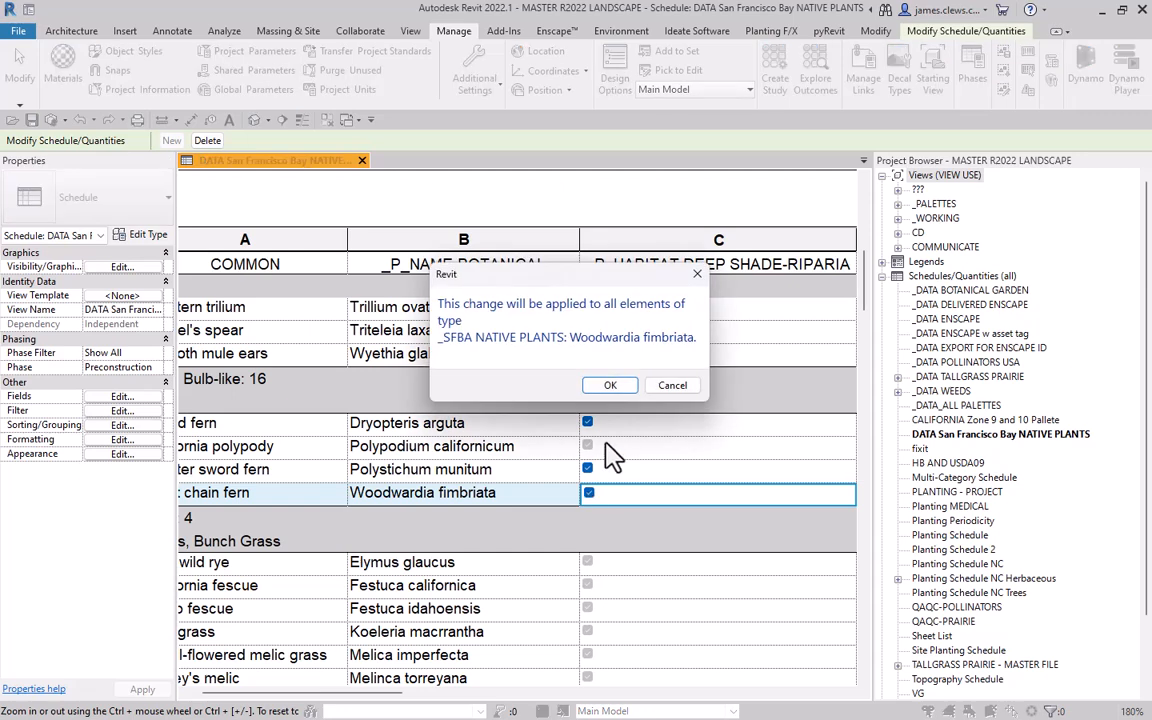
pyautogui.click(607, 388)
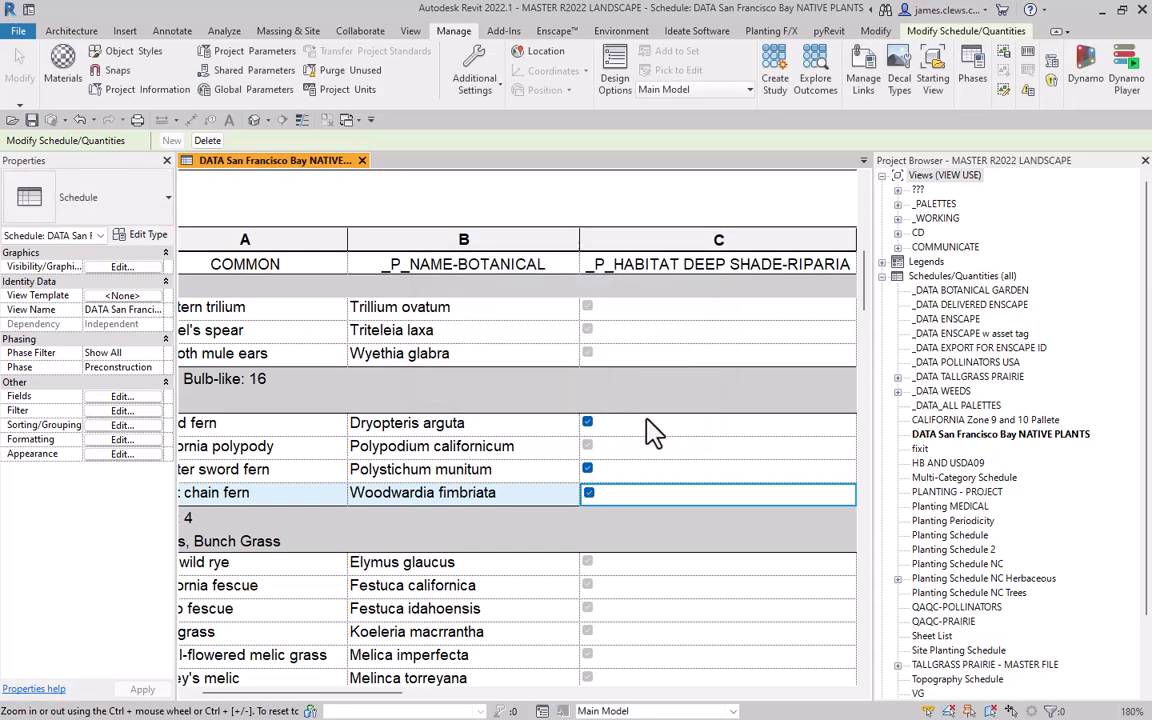
# Set the deep shade-riparian habitat parameter of Polypodium californicum to unchecked for all elements of its type.
pyautogui.click(587, 447)
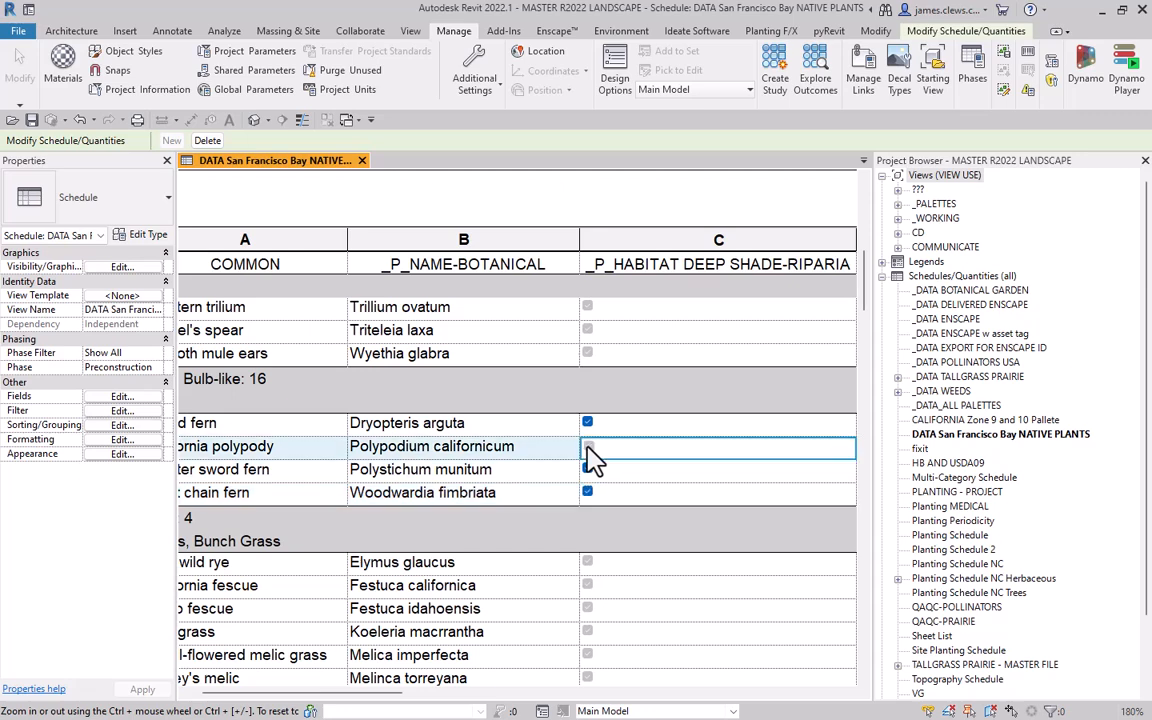
pyautogui.click(610, 394)
pyautogui.click(587, 447)
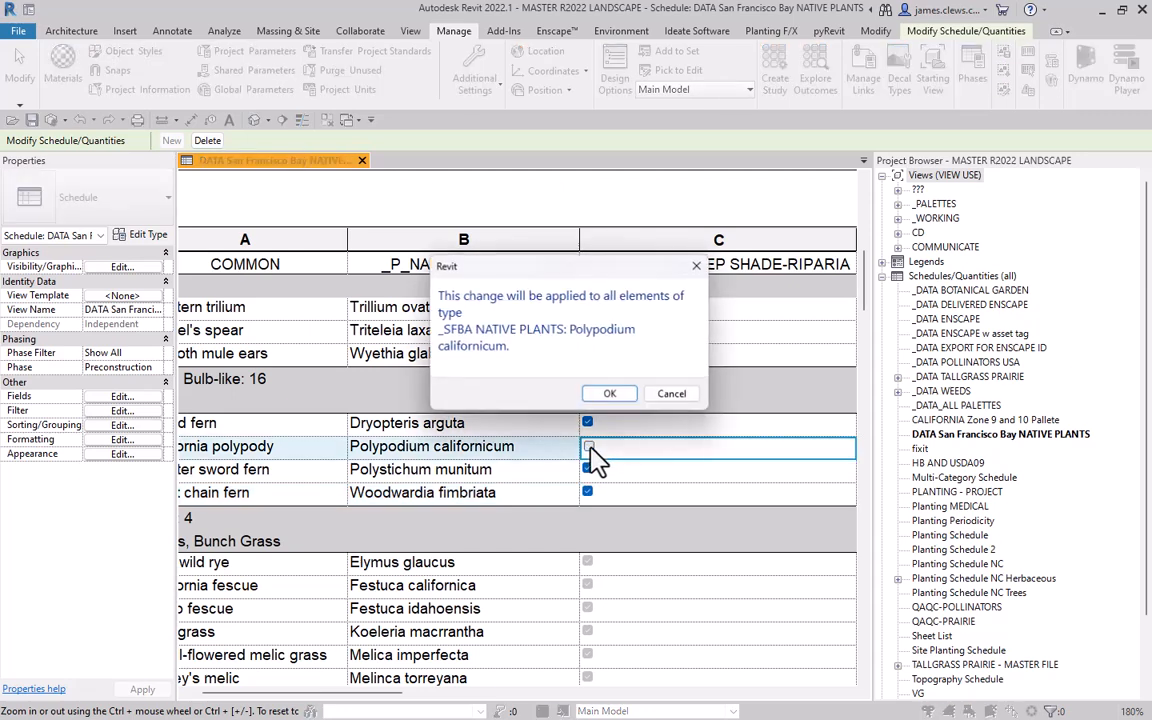
pyautogui.click(610, 394)
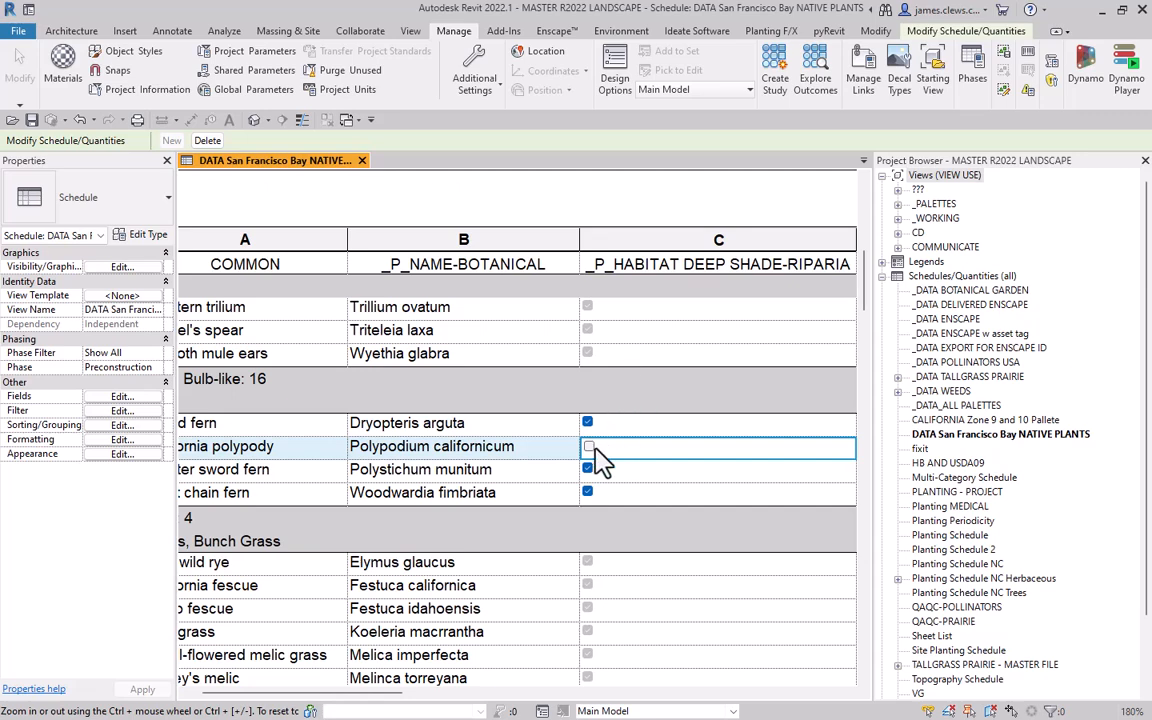
# Enable the deep shade-riparian habitat parameter for Foothill sedge (Carex tumulicola) in the Sedge, Rush group.
pyautogui.scroll(-2, 645, 428)
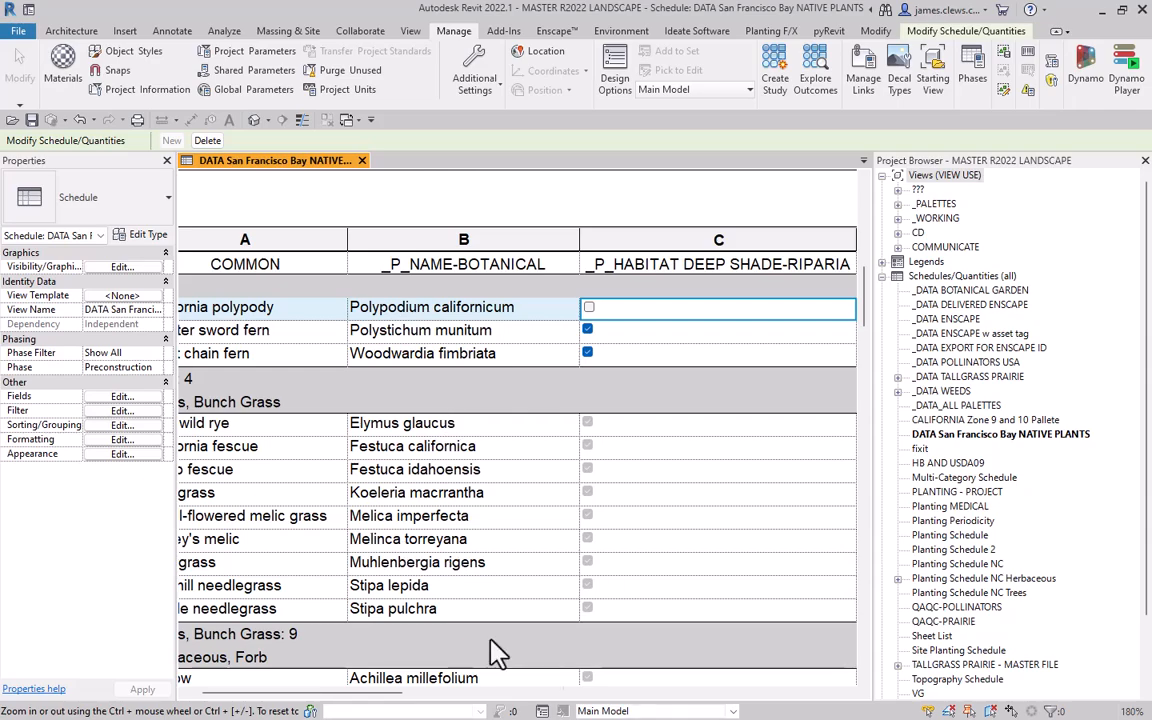
pyautogui.moveTo(314, 692); pyautogui.dragTo(303, 680)
pyautogui.scroll(-15, 320, 450)
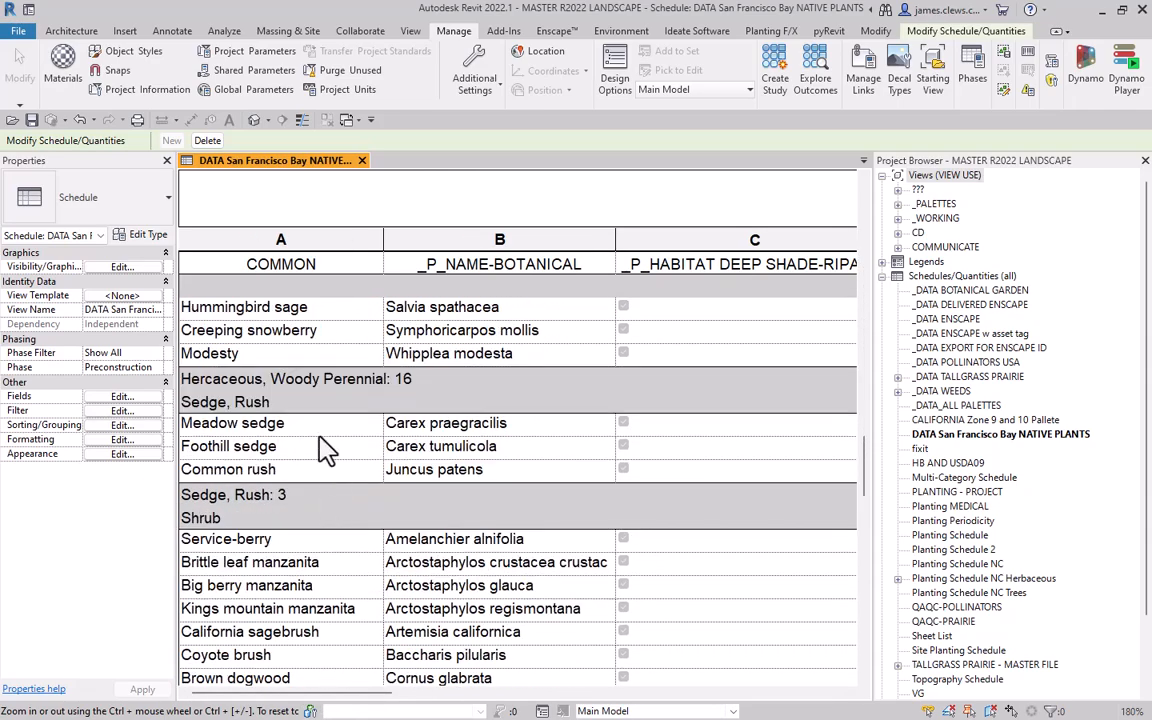
pyautogui.click(623, 446)
pyautogui.click(610, 385)
# Enable the deep shade-riparian habitat parameter for the bunch grasses Festuca californica and Muhlenbergia rigens.
pyautogui.scroll(15, 300, 480)
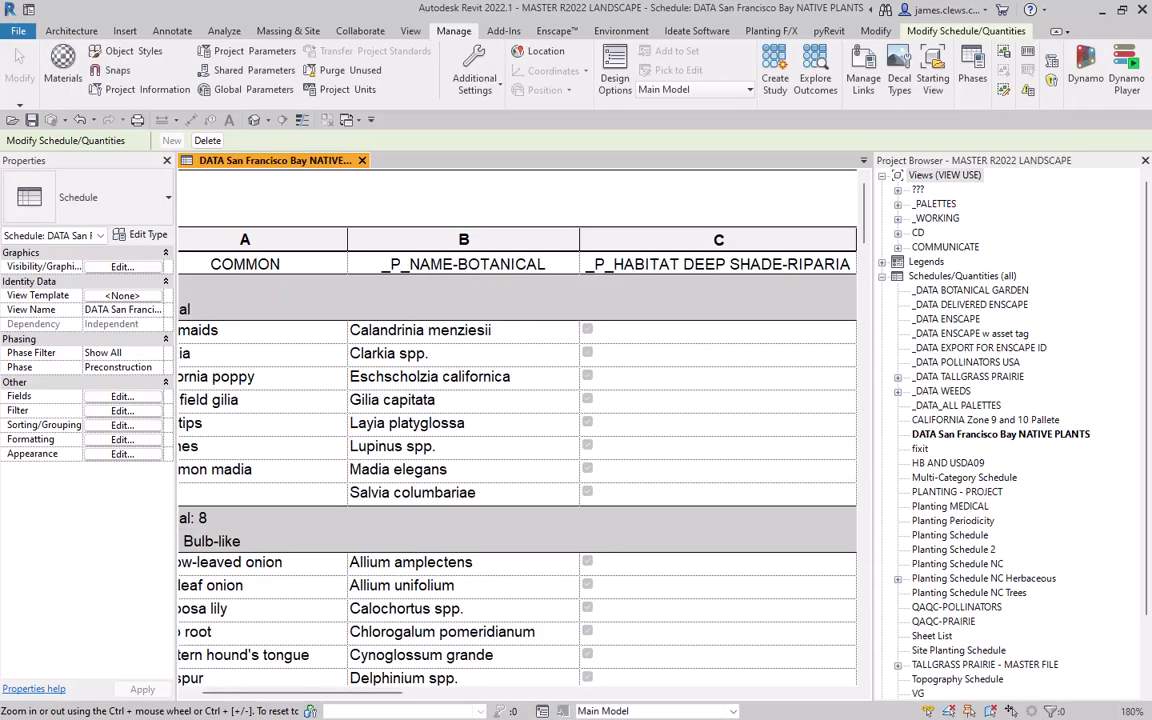
pyautogui.scroll(-8, 330, 492)
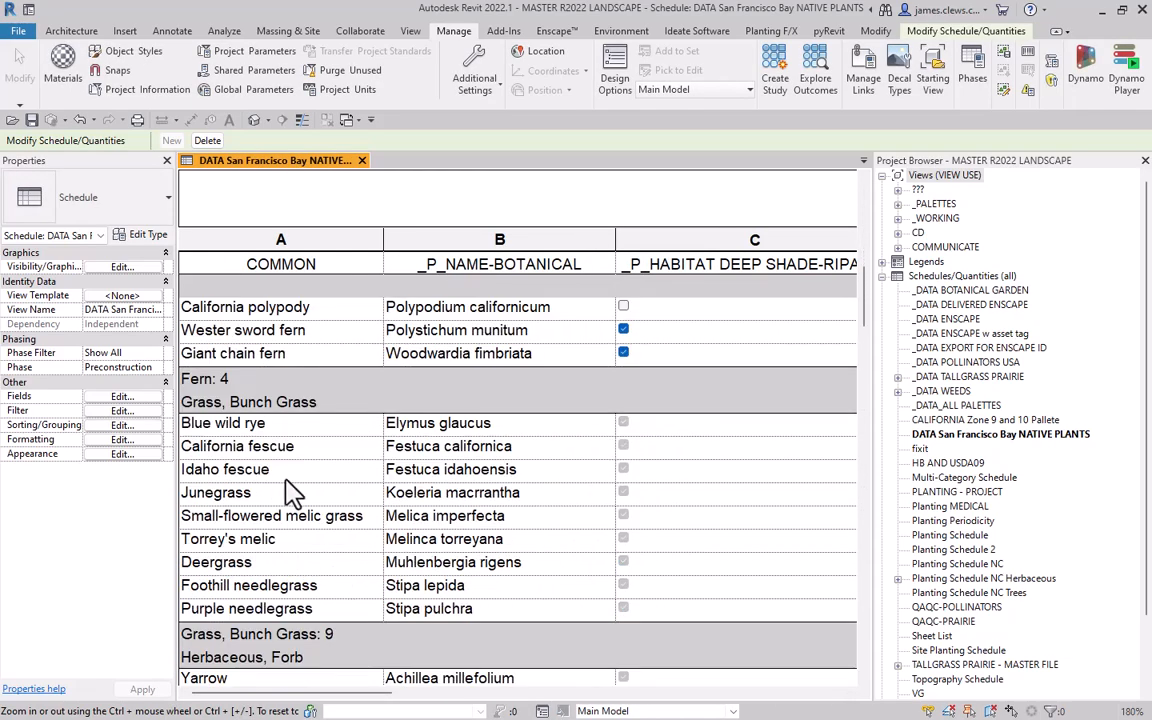
pyautogui.click(625, 447)
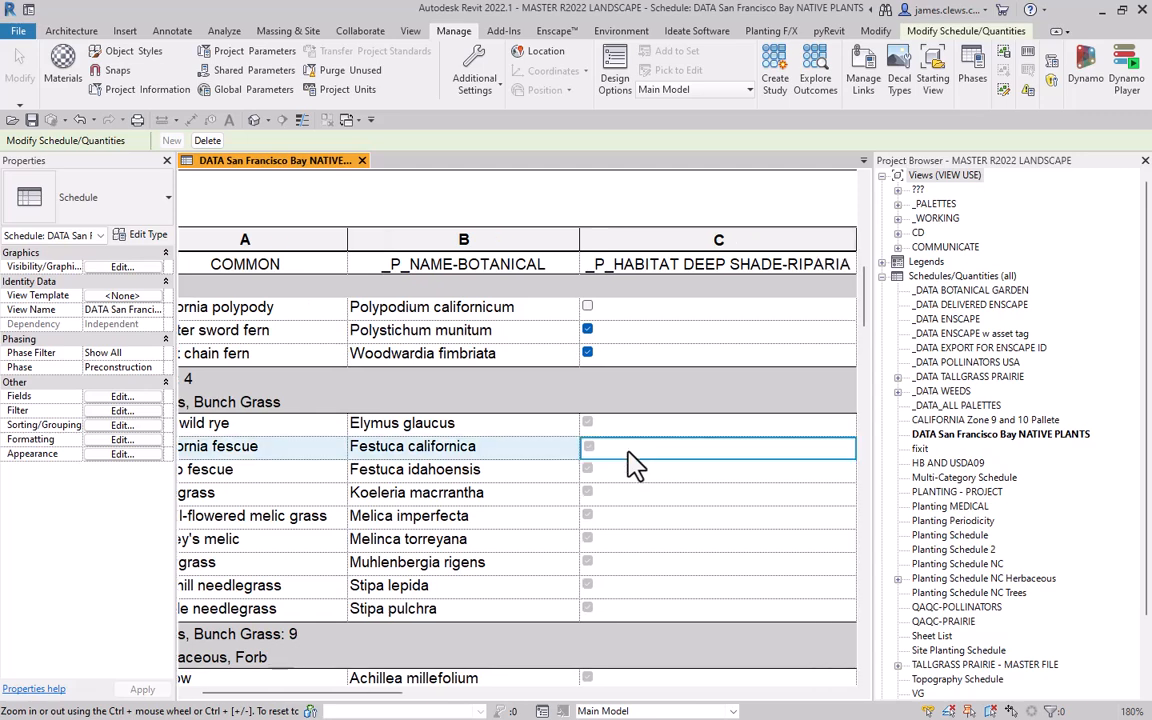
pyautogui.click(589, 446)
pyautogui.click(628, 390)
pyautogui.click(588, 563)
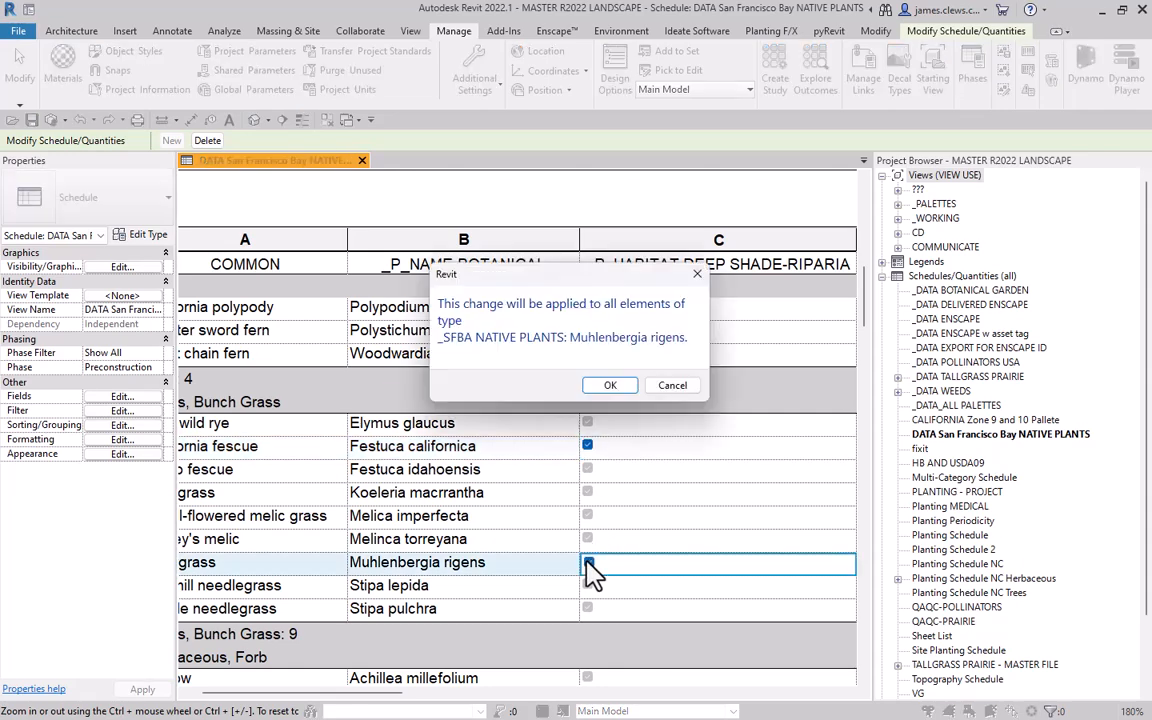
pyautogui.click(613, 385)
# Add a second schedule filter requiring _P_HABITAT DEEP SHADE-RIPARIAN-REDWOOD FOREST equals Yes, and view the filtered plant list.
pyautogui.scroll(3, 600, 462)
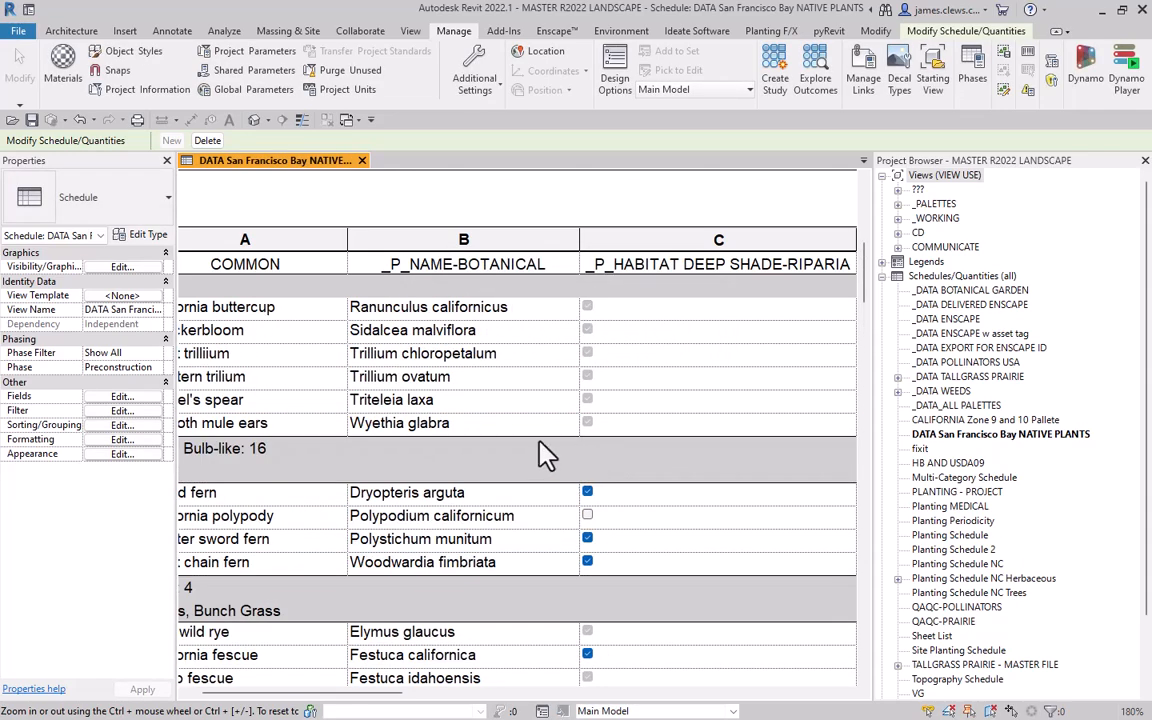
pyautogui.keyDown('ctrl'); pyautogui.scroll(-4, 543, 450); pyautogui.keyUp('ctrl')
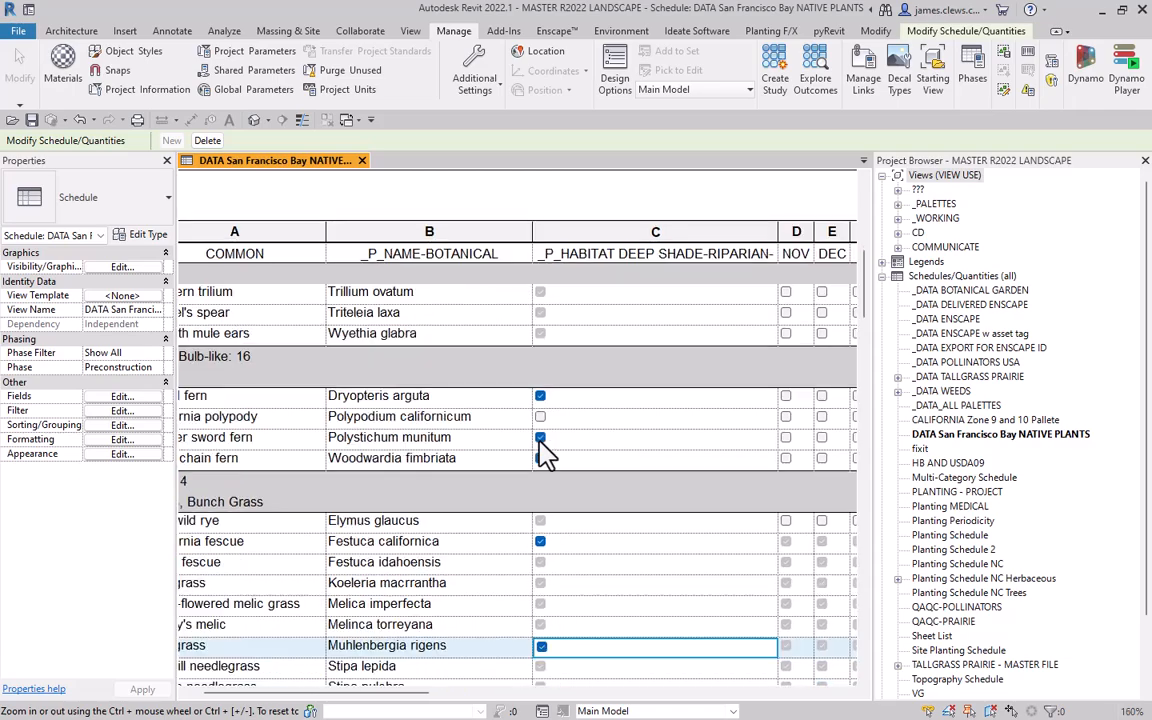
pyautogui.keyDown('ctrl'); pyautogui.scroll(-8, 543, 443); pyautogui.keyUp('ctrl')
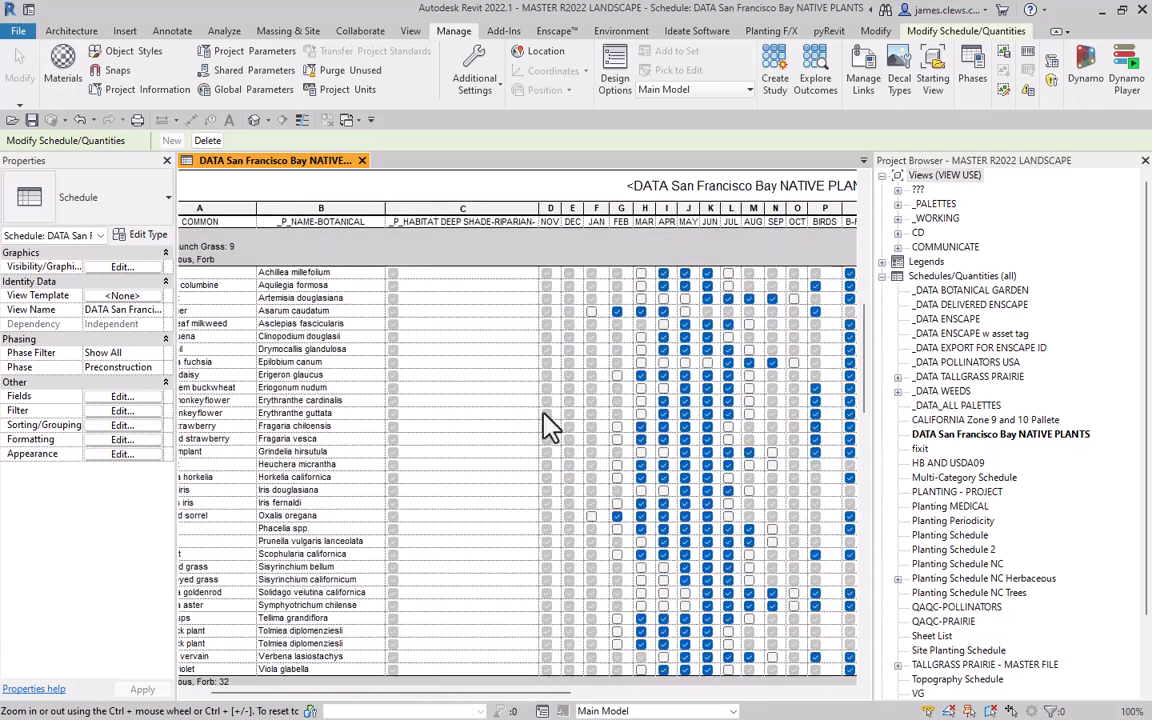
pyautogui.keyDown('ctrl'); pyautogui.scroll(-2, 543, 410); pyautogui.keyUp('ctrl')
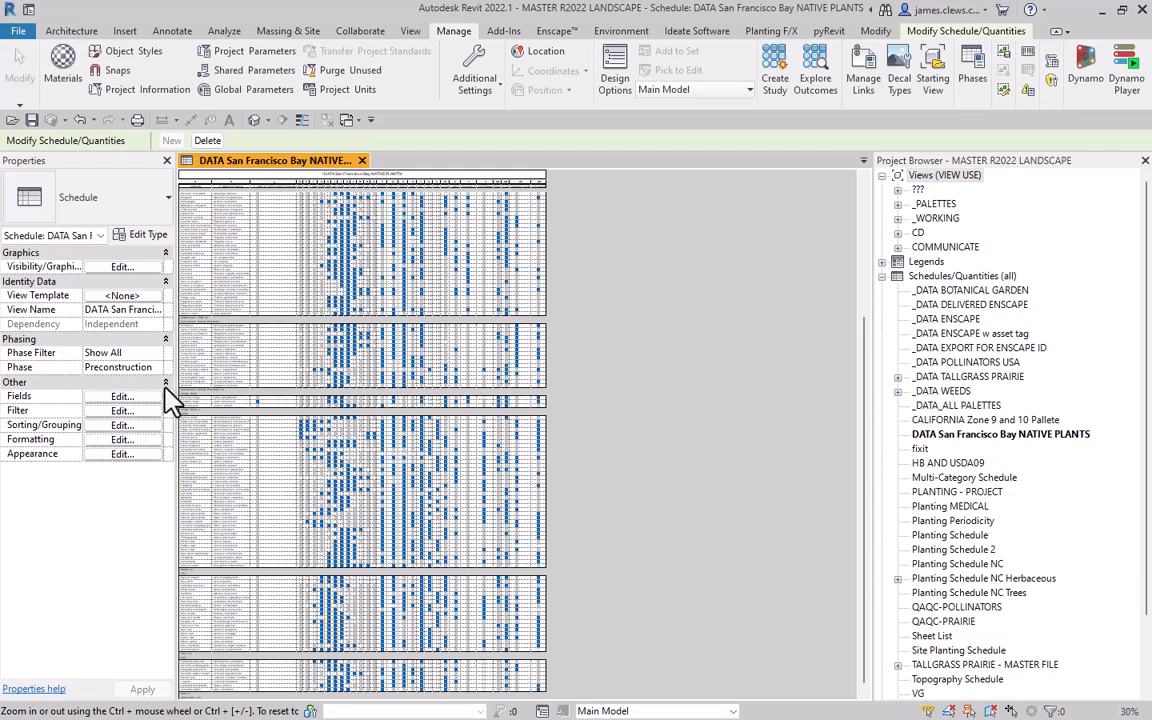
pyautogui.click(120, 411)
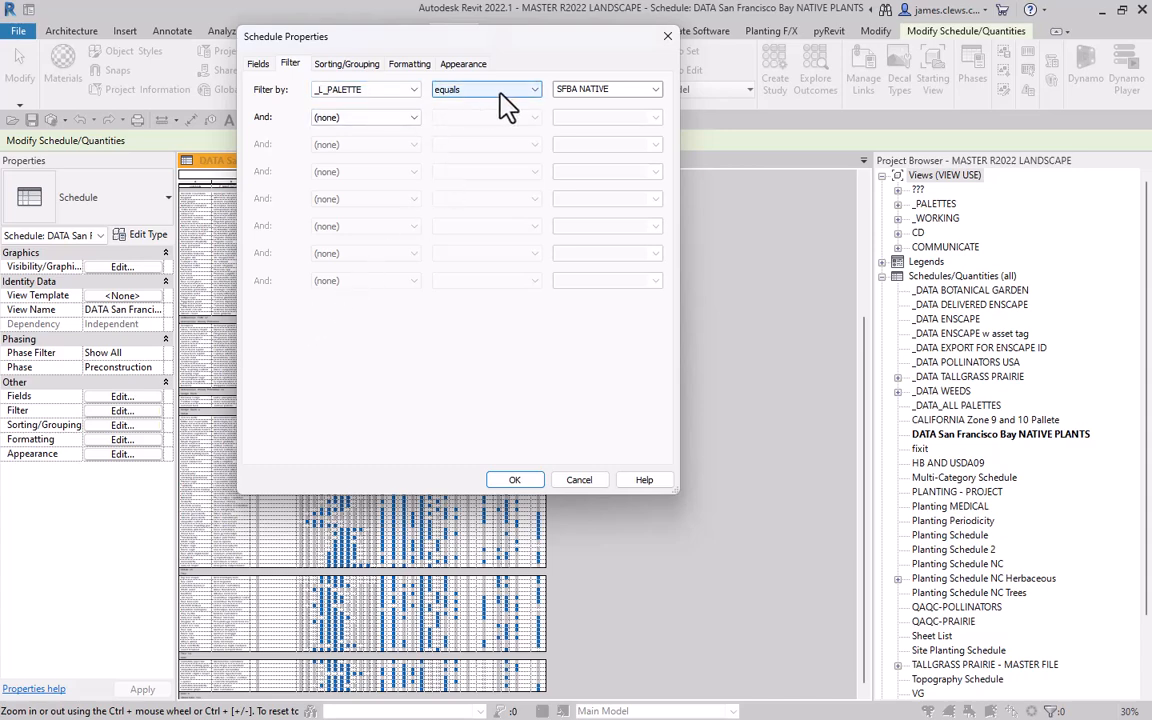
pyautogui.click(413, 120)
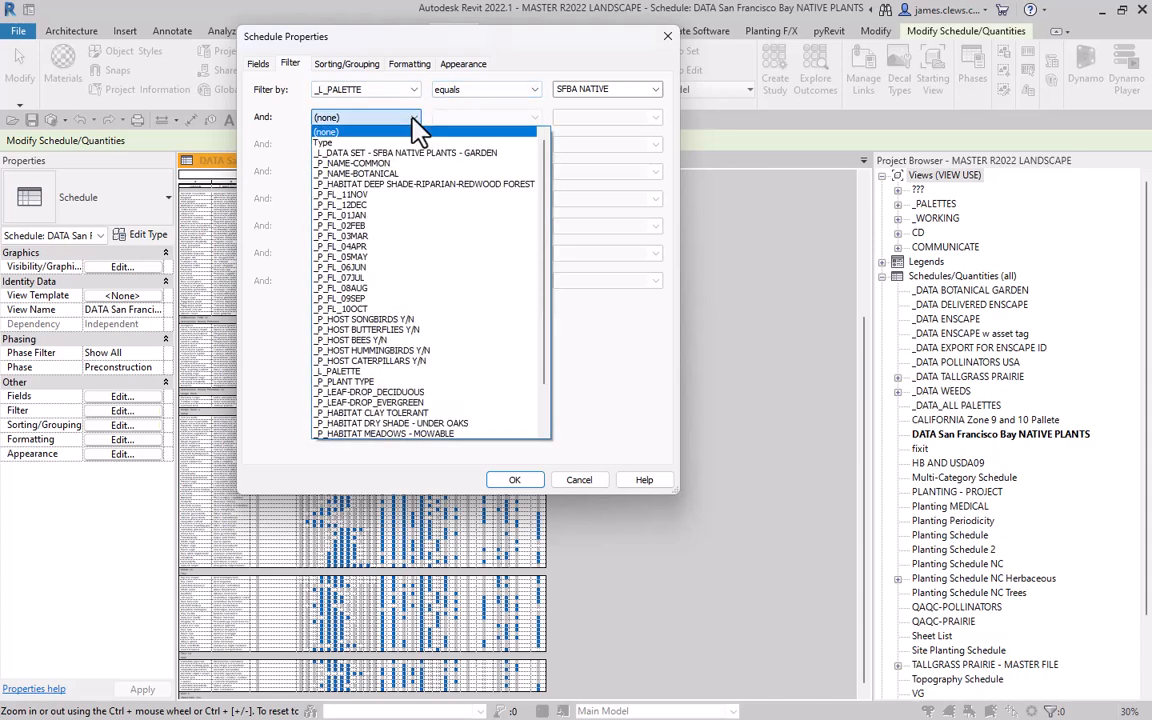
pyautogui.click(395, 185)
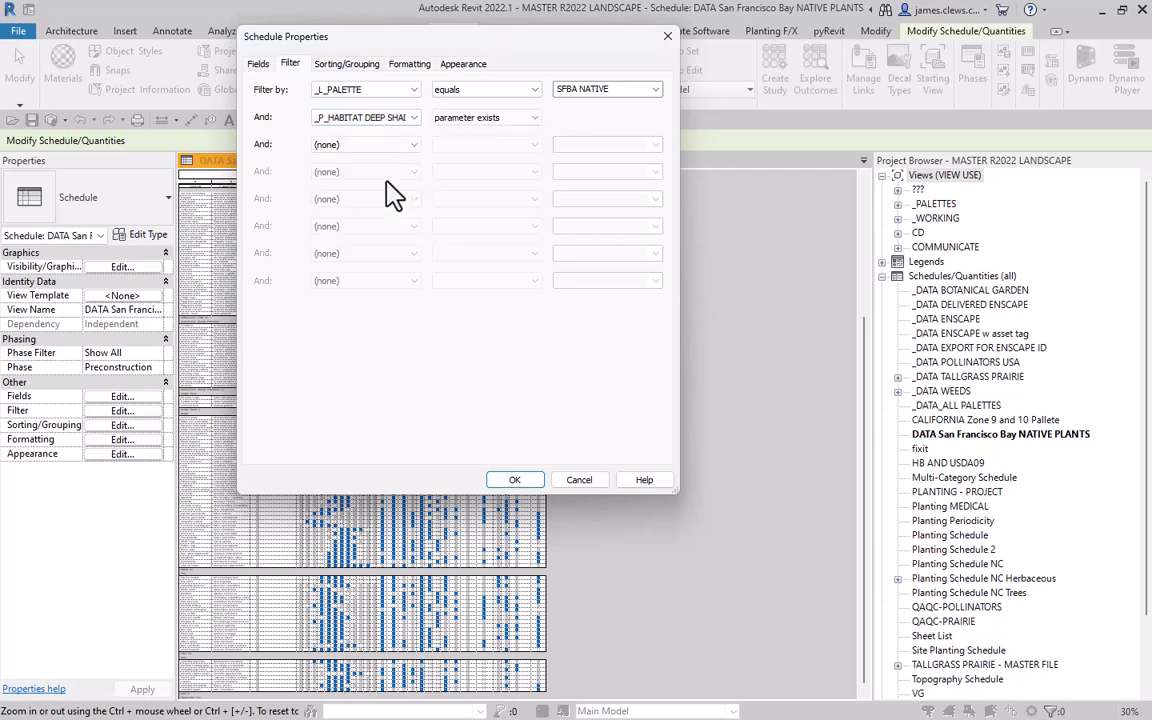
pyautogui.click(537, 122)
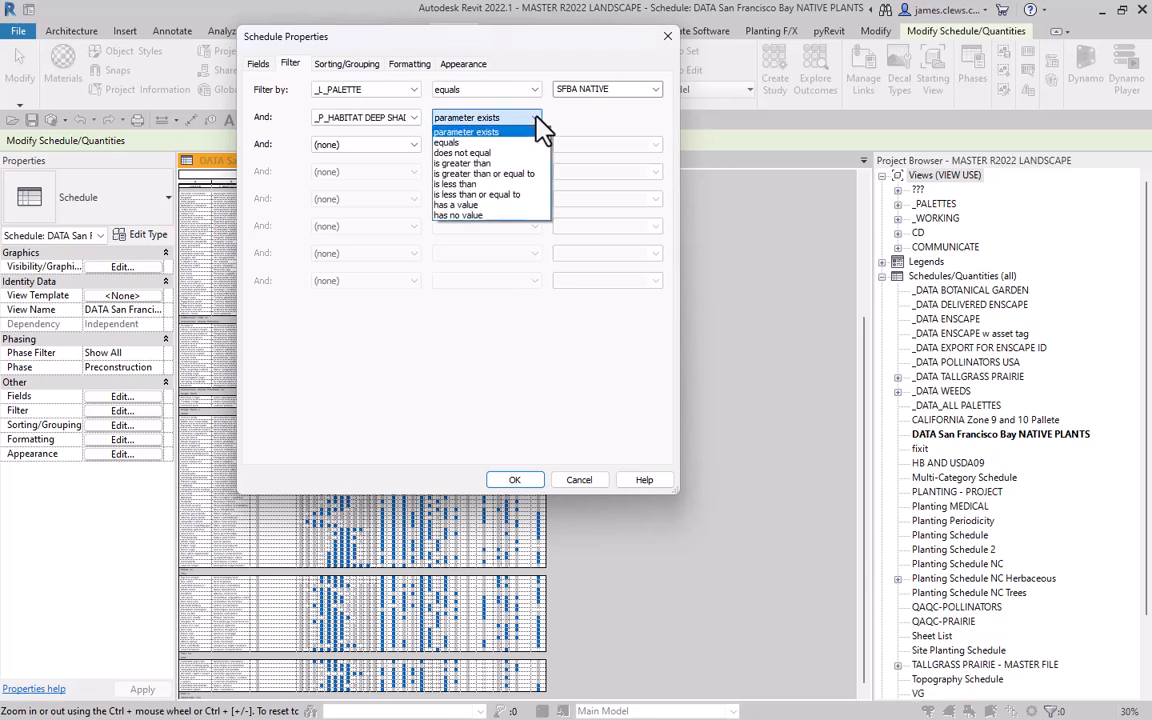
pyautogui.click(458, 145)
pyautogui.click(655, 120)
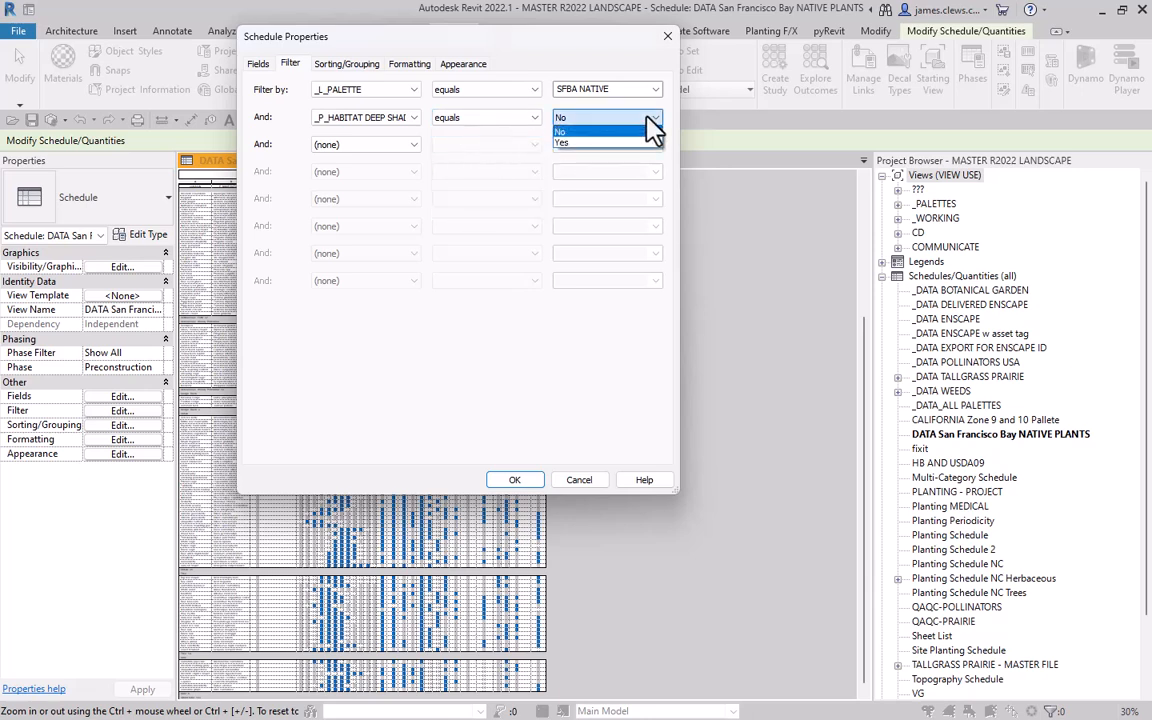
pyautogui.click(562, 143)
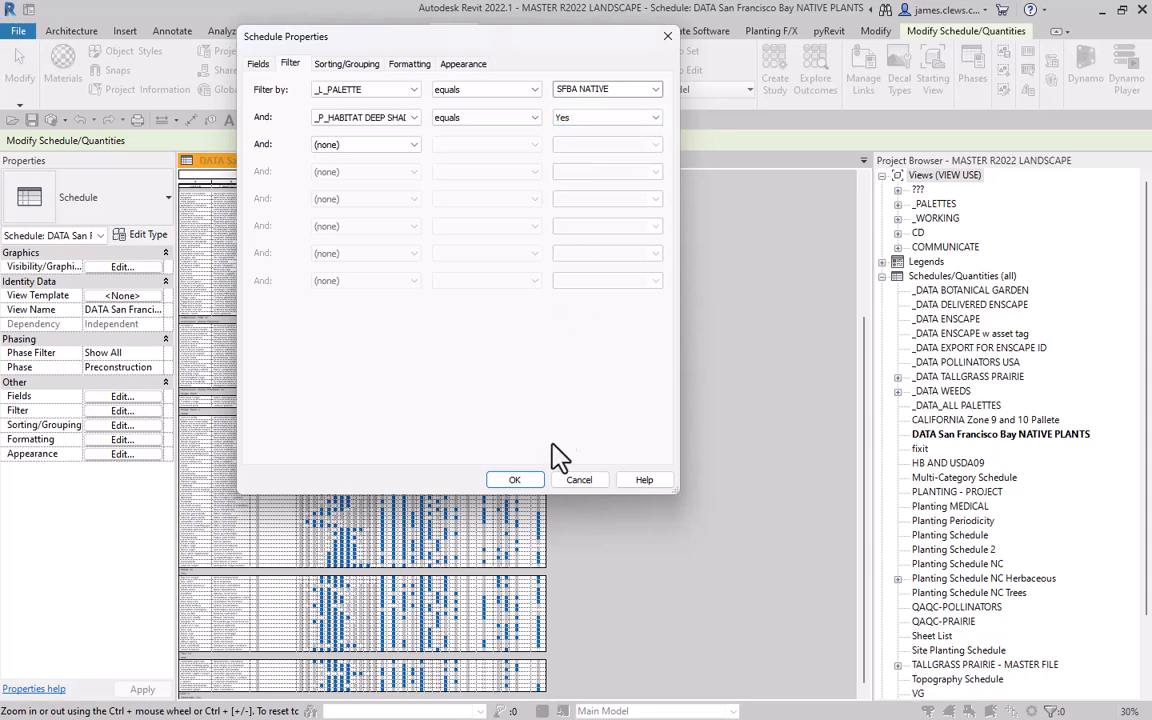
pyautogui.click(515, 480)
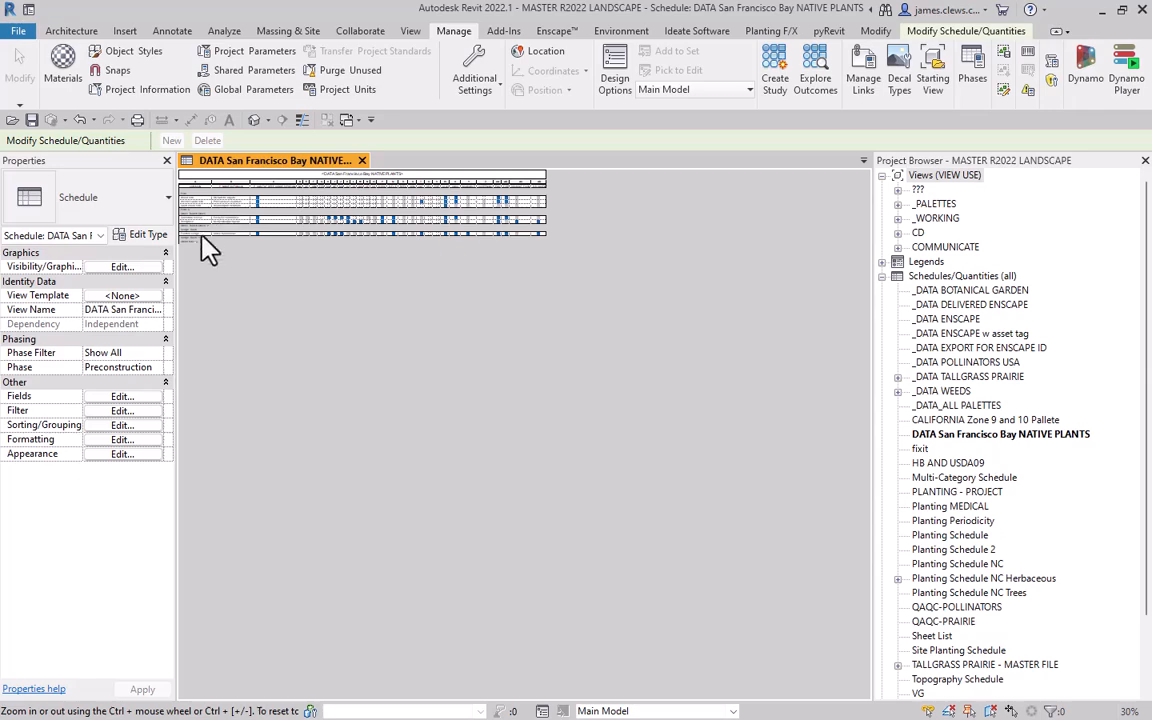
pyautogui.keyDown('ctrl'); pyautogui.scroll(5, 212, 224); pyautogui.keyUp('ctrl')
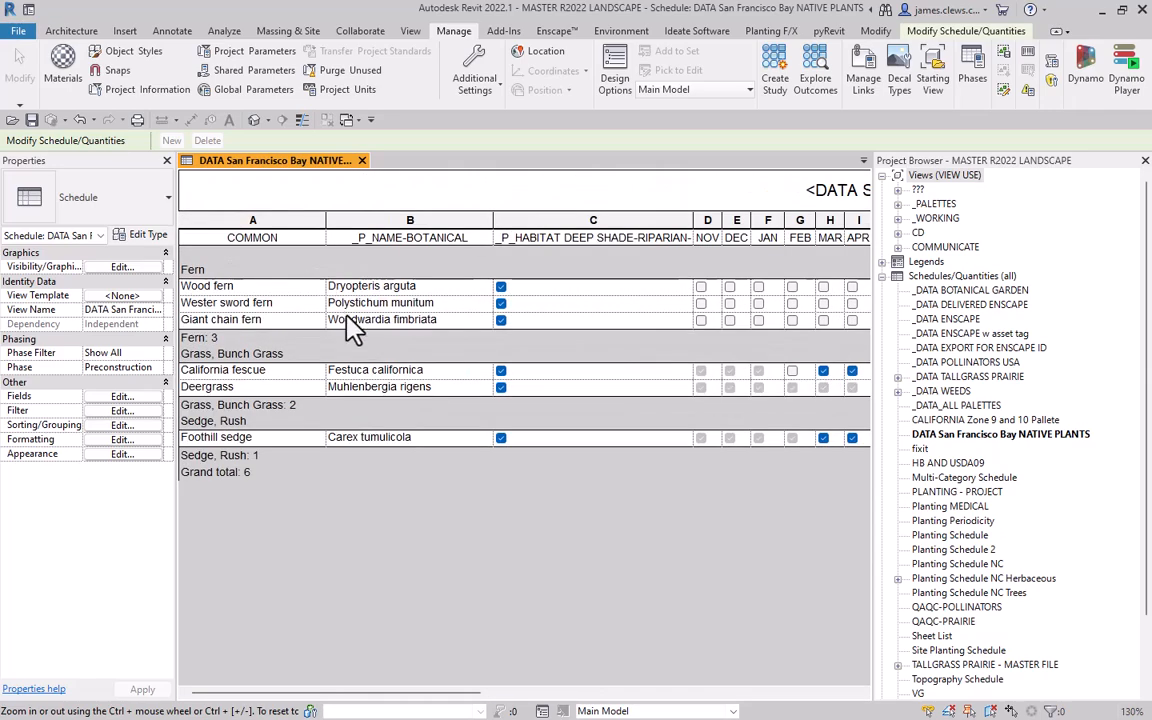
pyautogui.keyDown('ctrl'); pyautogui.scroll(2, 320, 300); pyautogui.keyUp('ctrl')
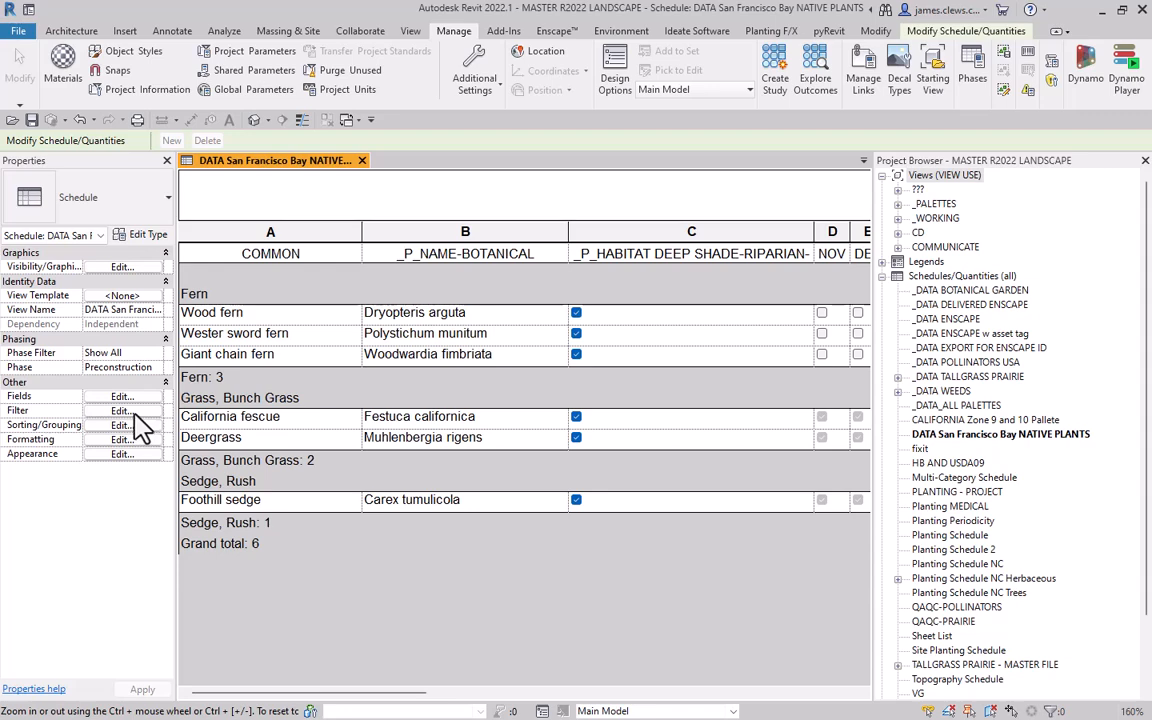
# Remove the deep shade-riparian-redwood forest condition from the schedule's filters, keeping the SFBA NATIVE palette condition.
pyautogui.click(130, 411)
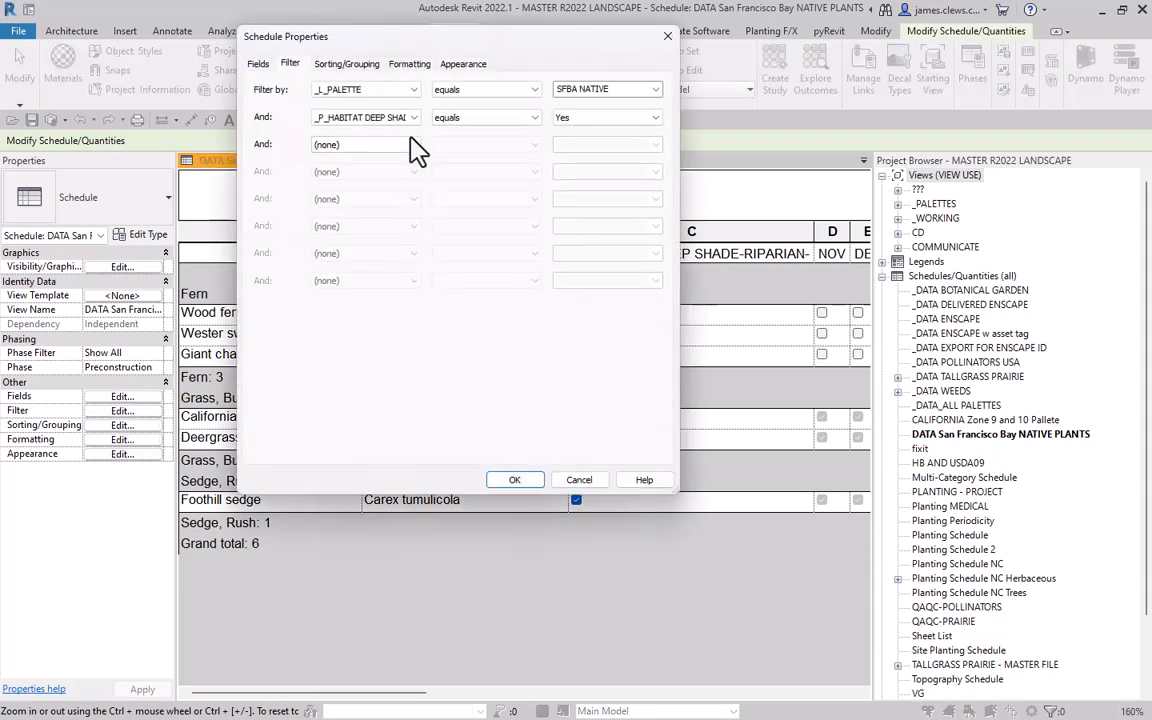
pyautogui.click(398, 118)
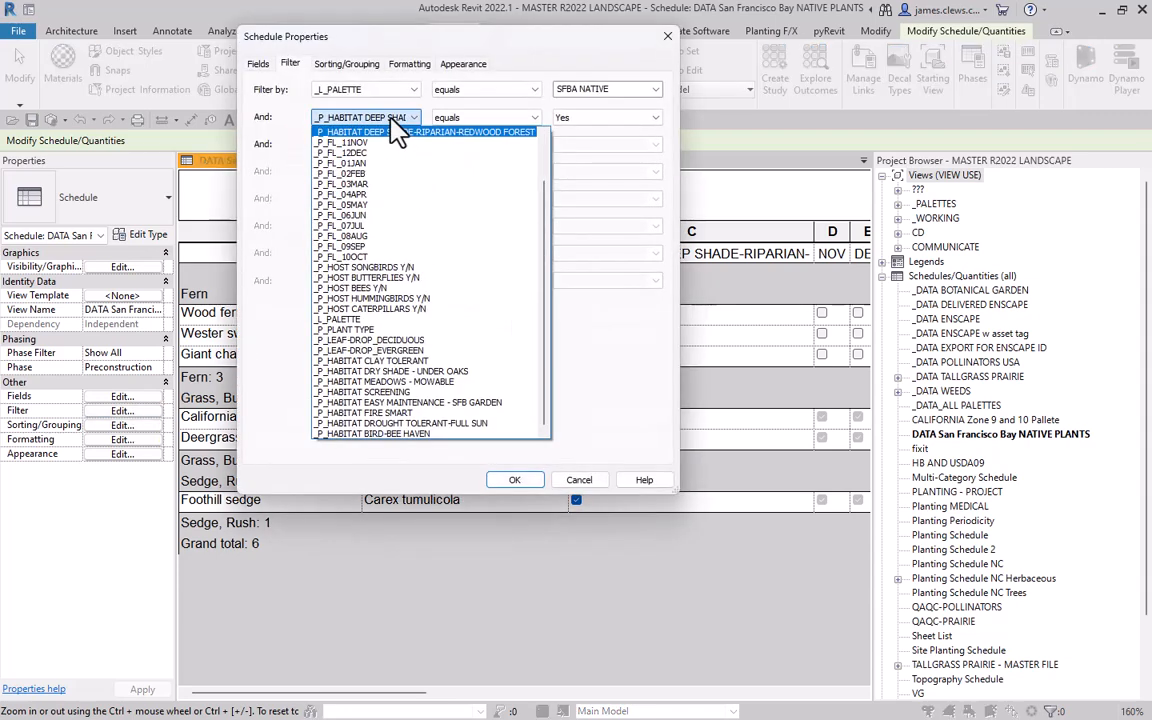
pyautogui.scroll(2, 370, 150)
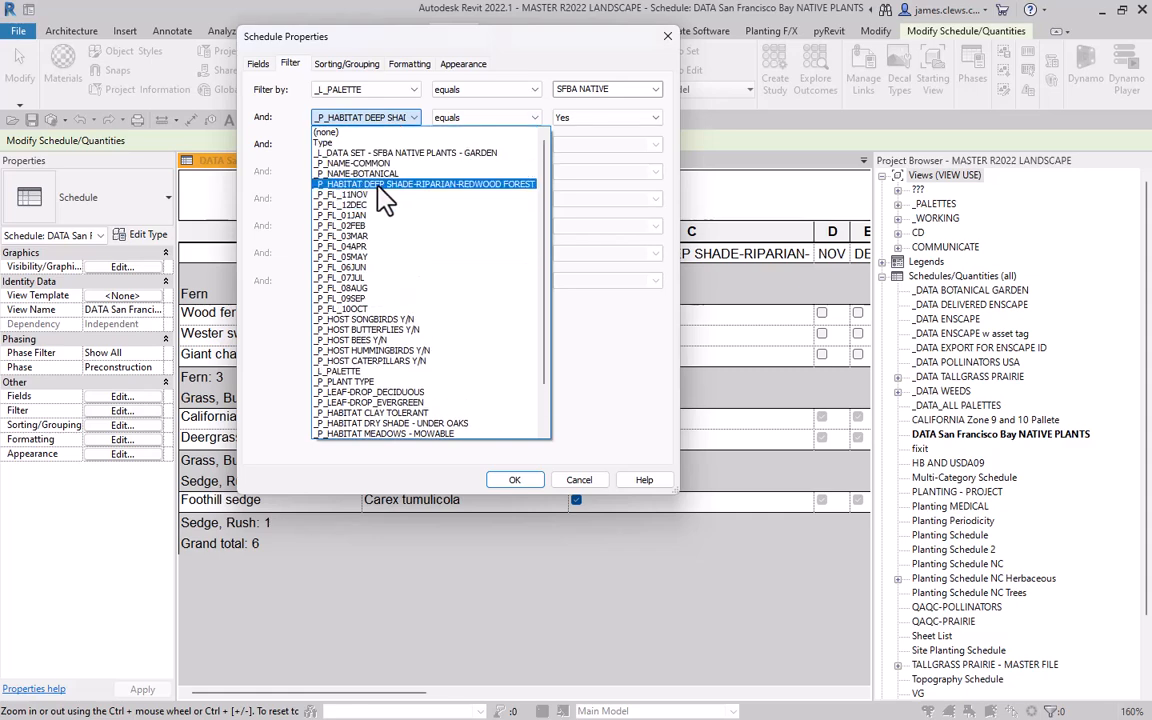
pyautogui.click(336, 133)
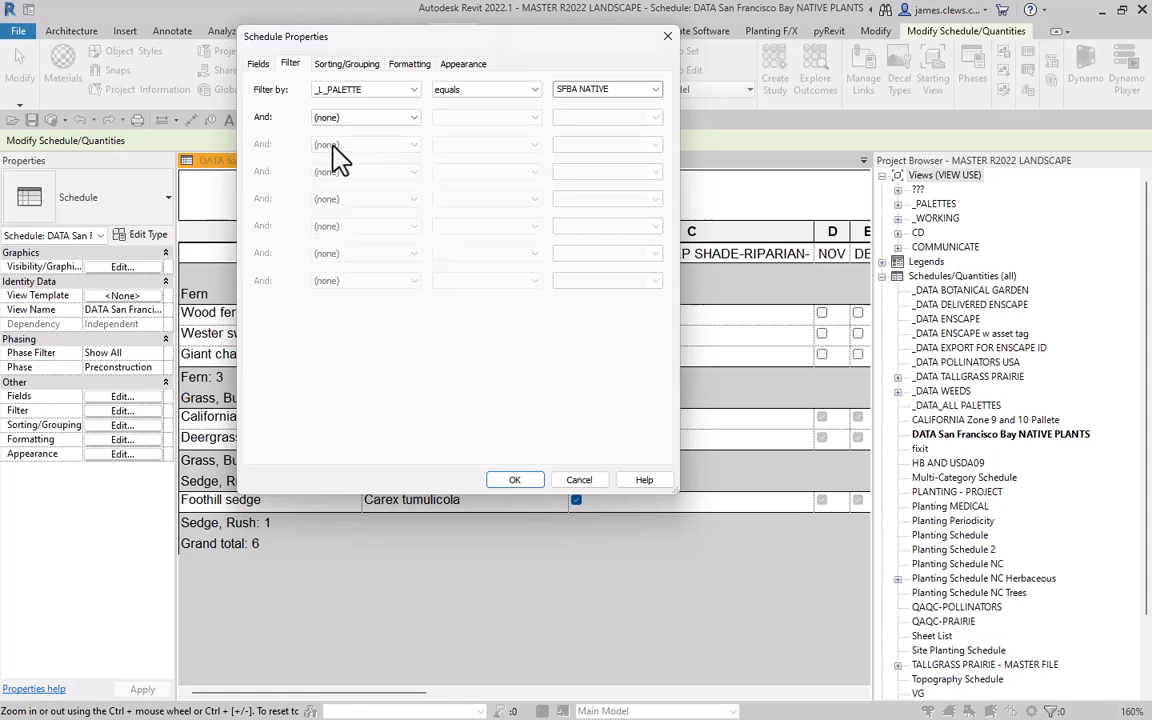
# Add a second schedule filter requiring _P_HABITAT EASY MAINTENANCE - SFB GARDEN equals Yes, and review the filtered plant list.
pyautogui.click(416, 120)
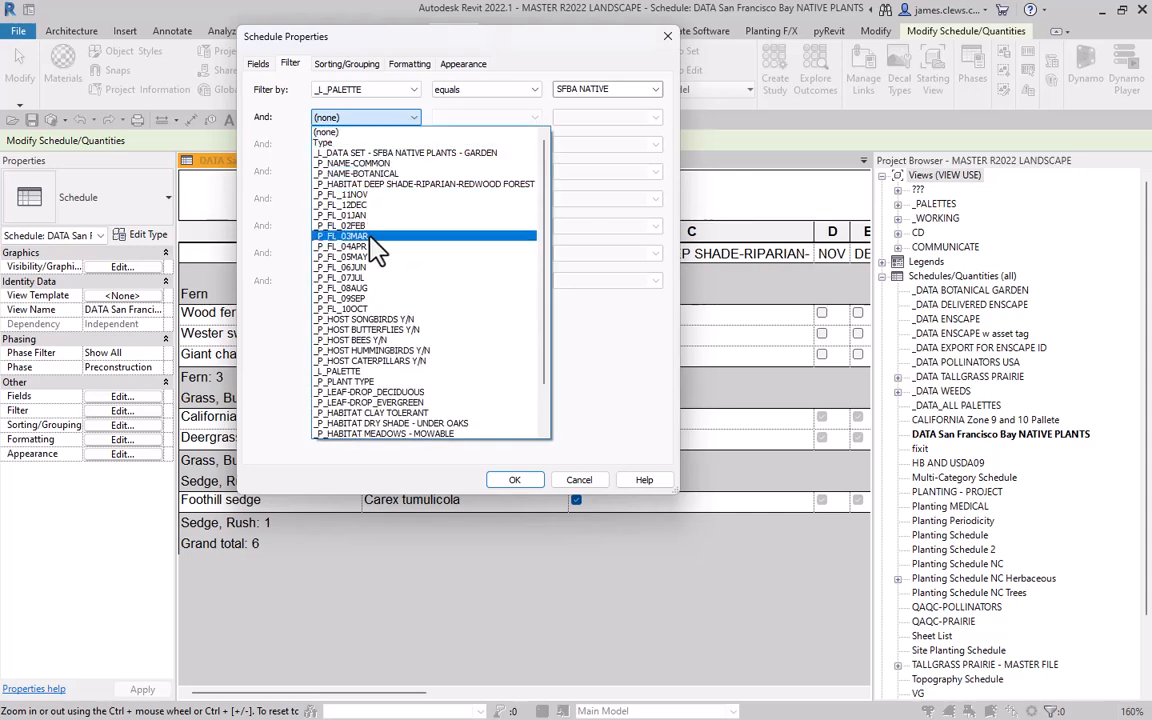
pyautogui.scroll(-2, 375, 250)
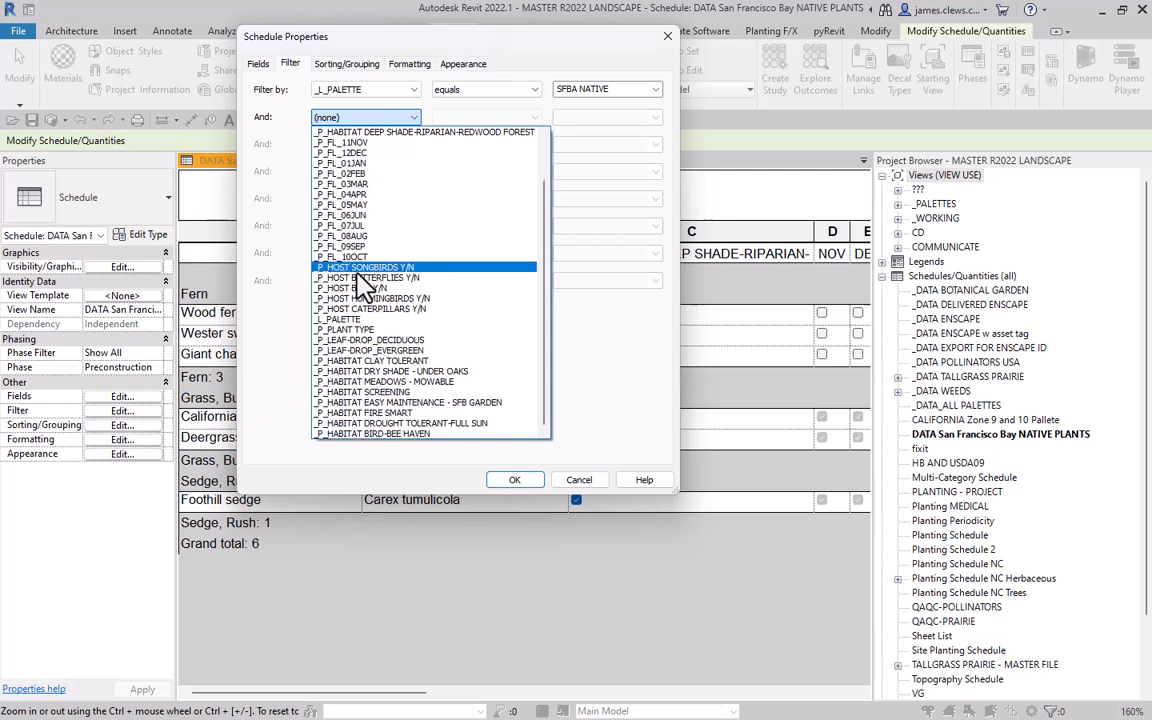
pyautogui.click(388, 403)
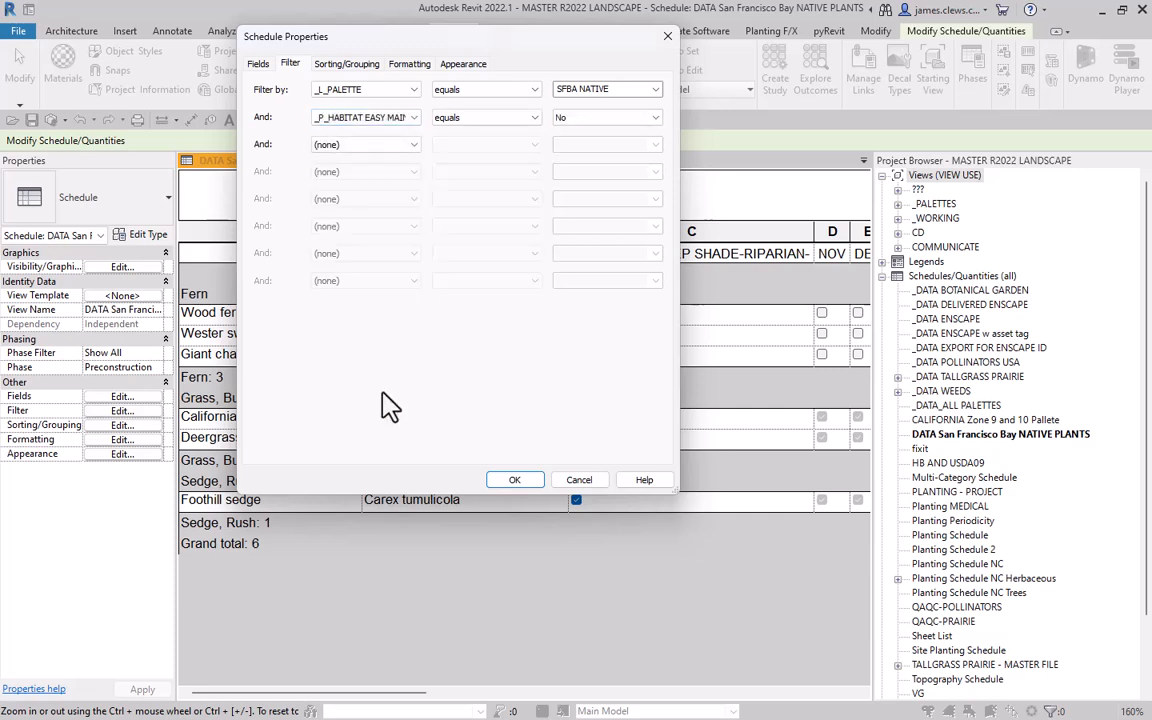
pyautogui.click(653, 118)
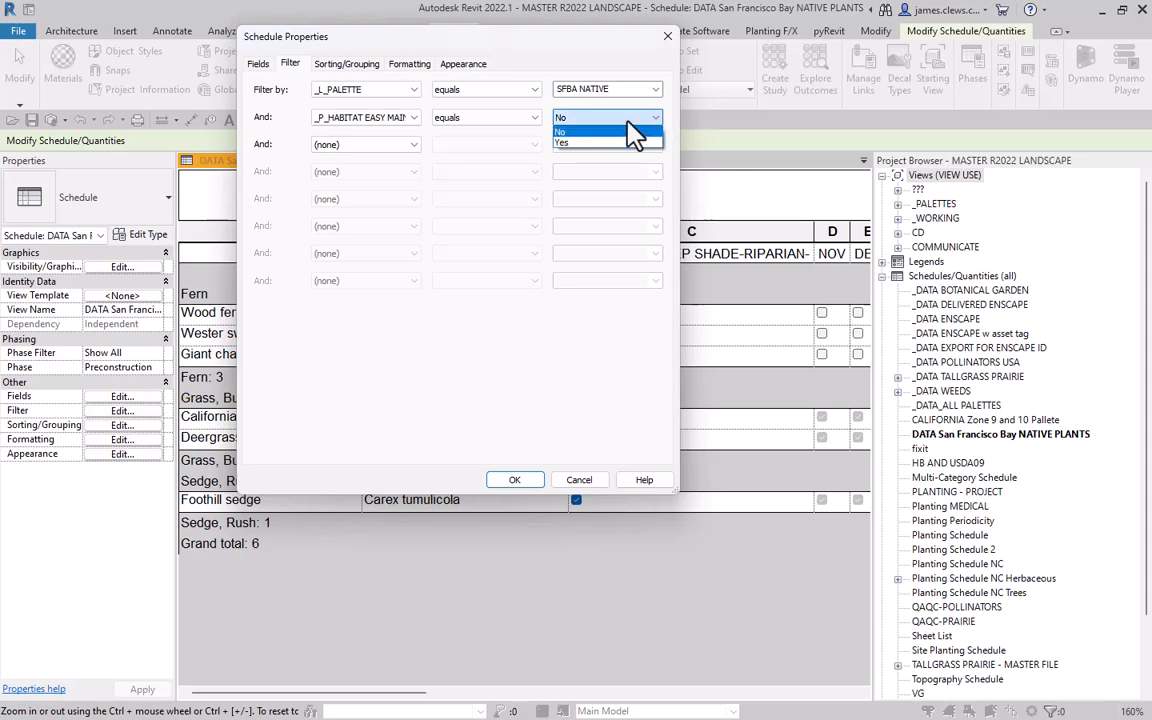
pyautogui.click(566, 143)
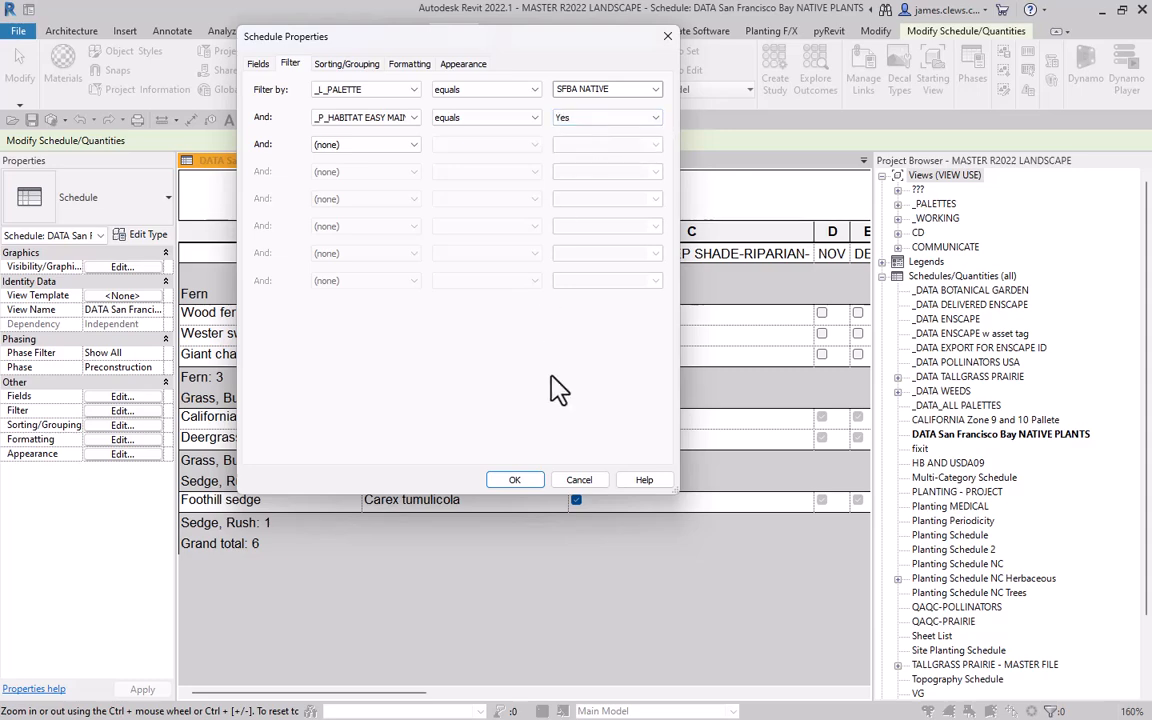
pyautogui.click(514, 480)
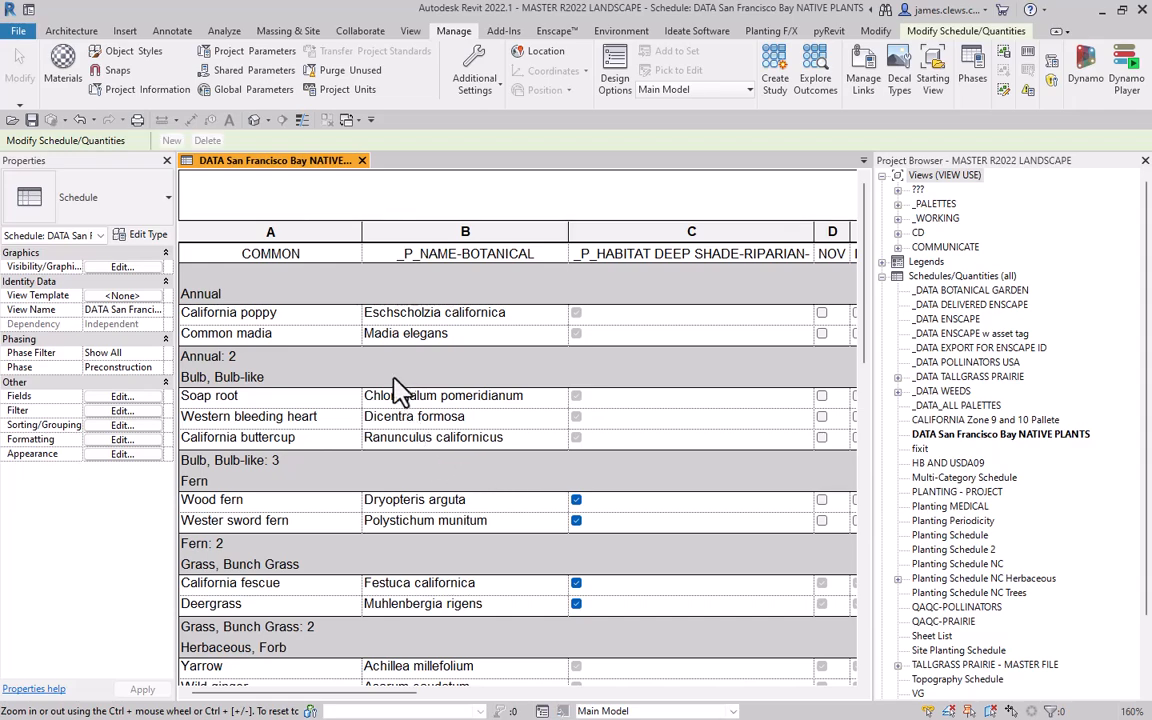
pyautogui.scroll(-9, 398, 378)
pyautogui.scroll(-6, 398, 378)
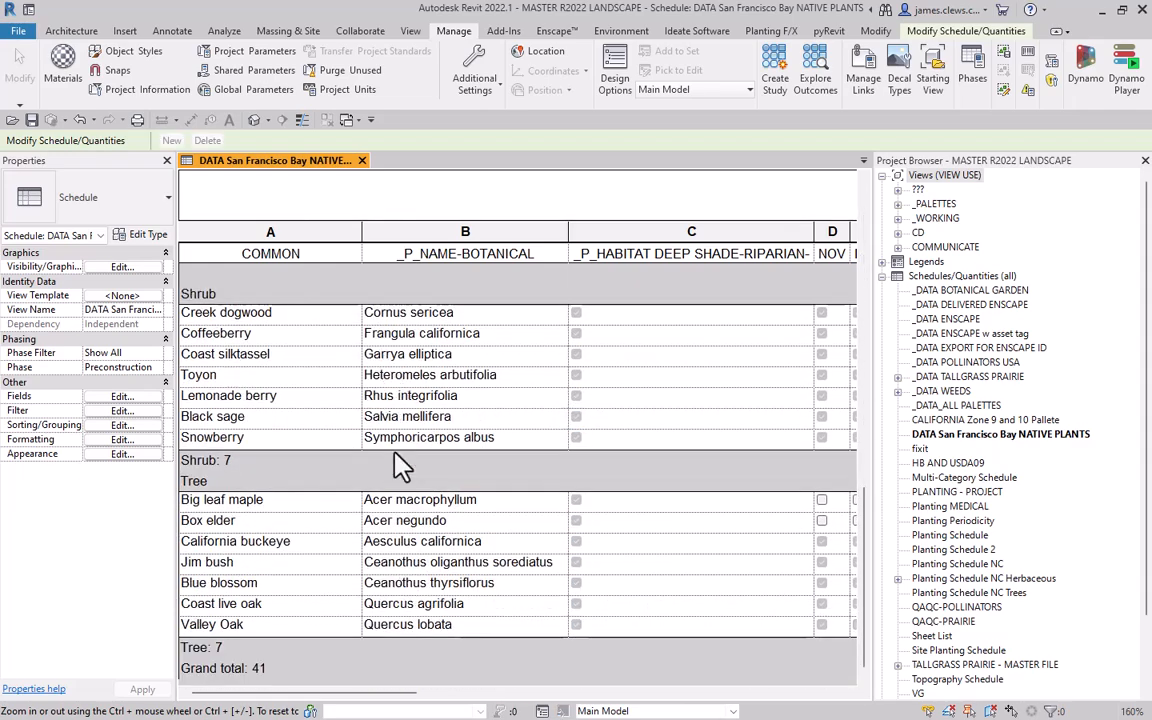
pyautogui.scroll(12, 303, 476)
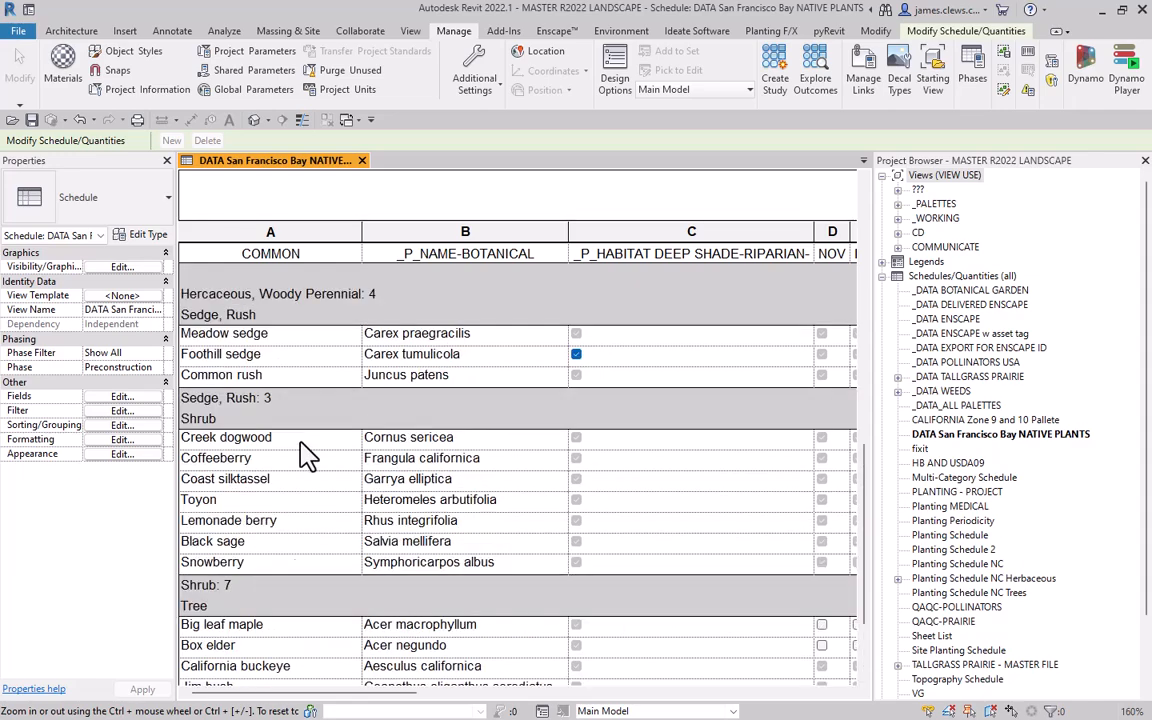
pyautogui.scroll(1, 313, 433)
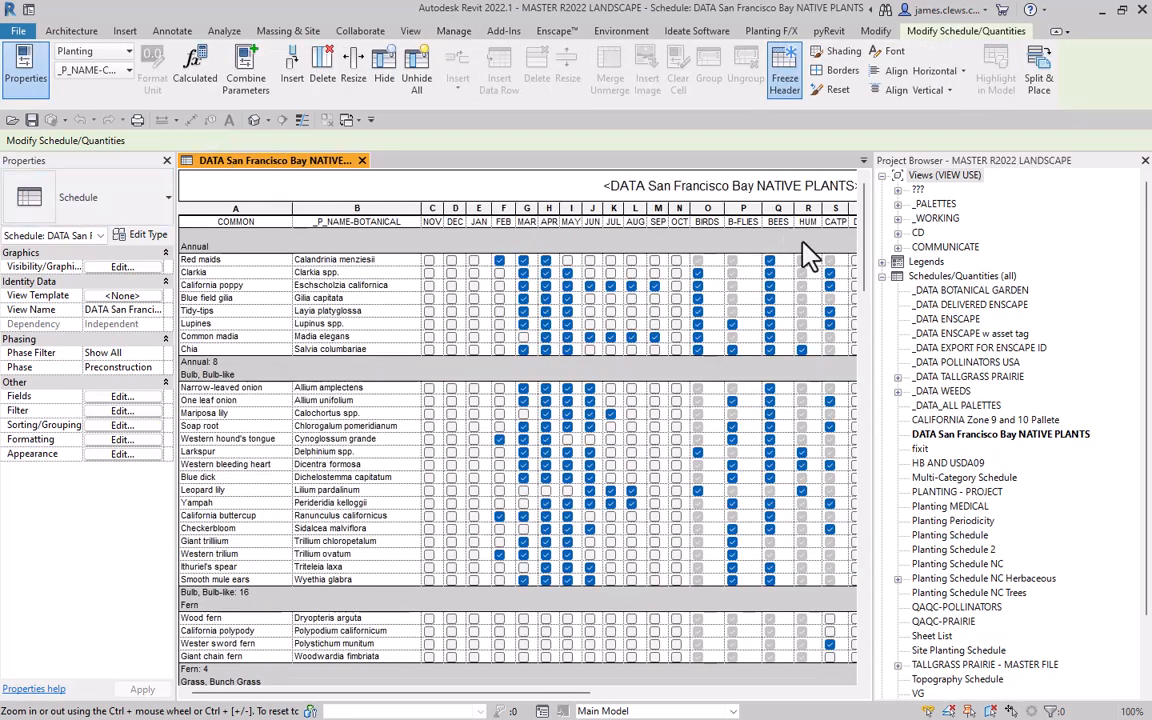
# Open the Site - BOTANICAL - ENSCAPE SHOW LINKED floor plan from the _PALETTES views and inspect its plant grid.
pyautogui.click(897, 204)
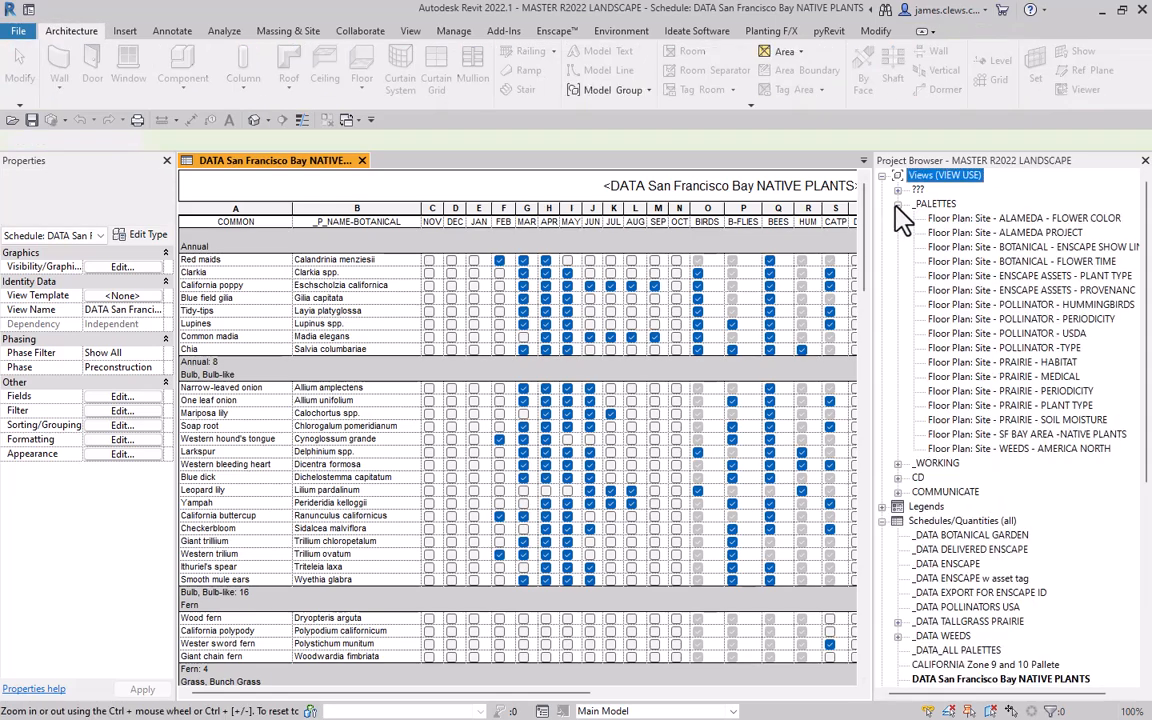
pyautogui.click(1003, 250)
pyautogui.doubleClick(1000, 250)
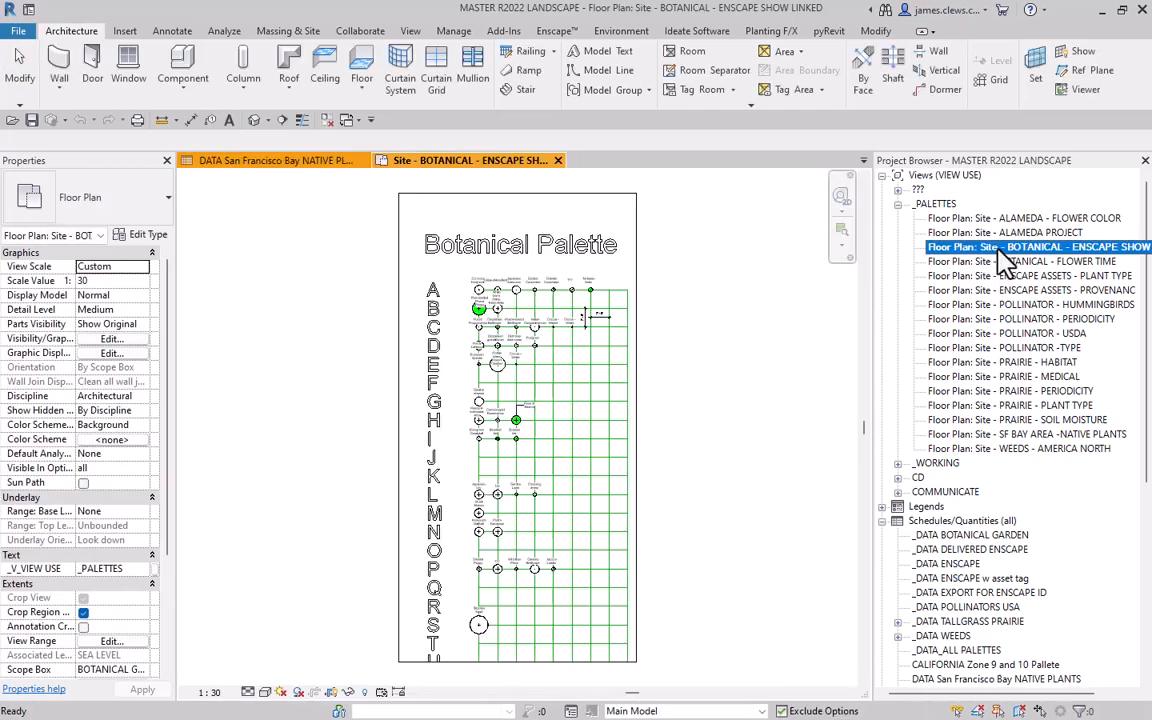
pyautogui.scroll(3, 506, 334)
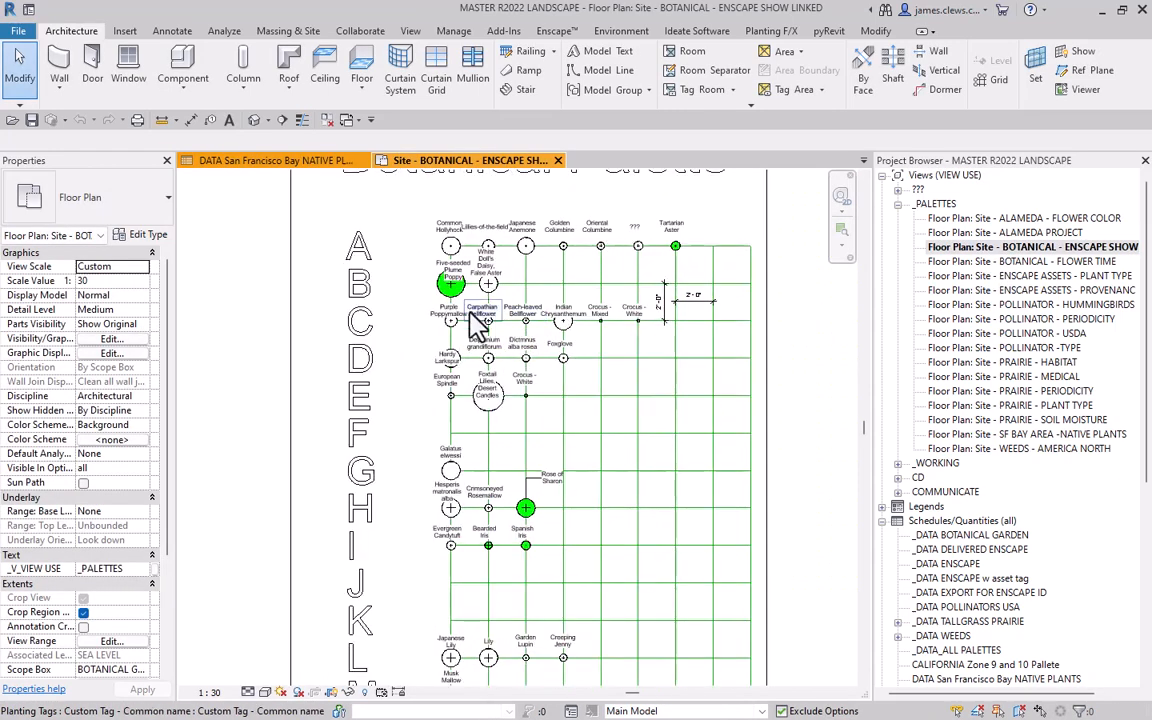
# Open the Site - ENSCAPE ASSETS - PROVENANCE floor plan and look over its asset palette.
pyautogui.doubleClick(972, 290)
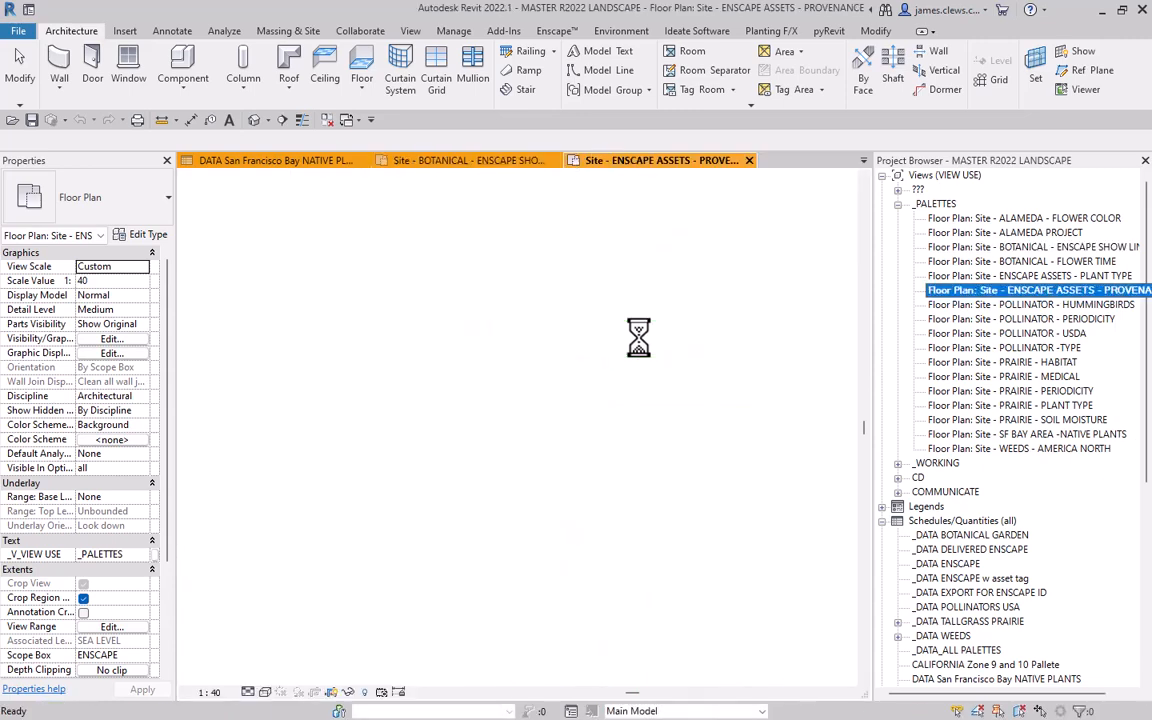
pyautogui.scroll(8, 511, 377)
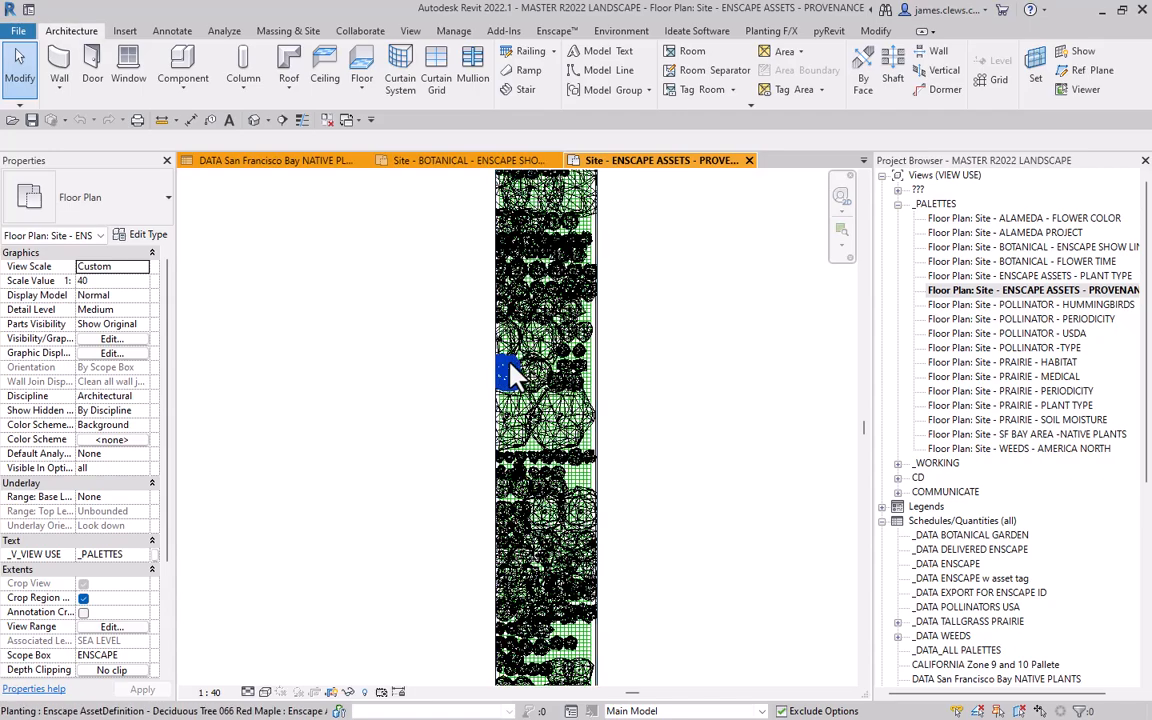
pyautogui.scroll(-2, 737, 366)
pyautogui.scroll(-5, 722, 373)
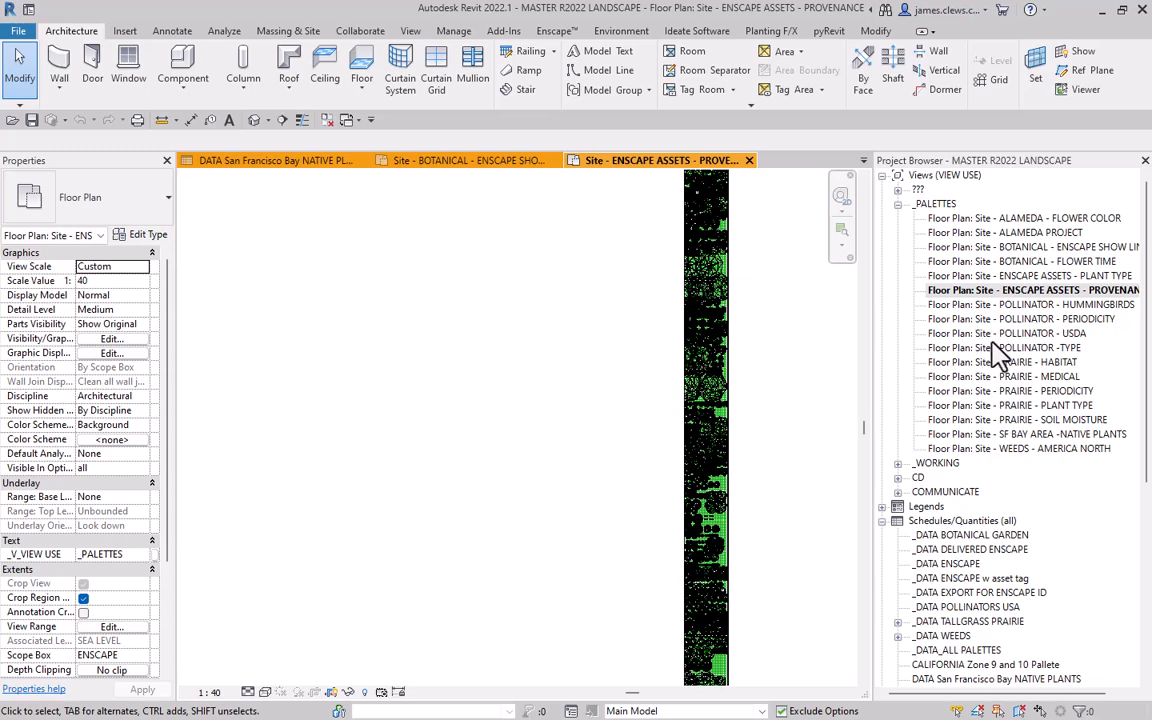
# Open the Site - PRAIRIE - HABITAT floor plan, clear the tag selection and view the whole Tallgrass Prairie Palette.
pyautogui.click(989, 363)
pyautogui.click(993, 365)
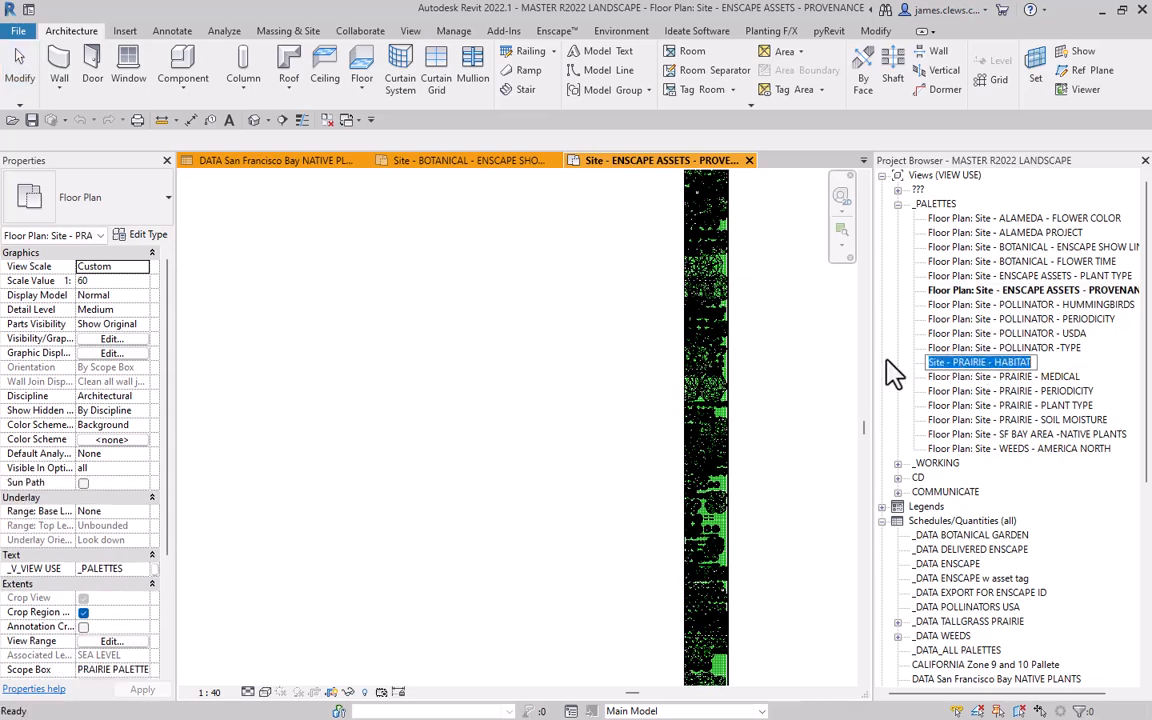
pyautogui.click(886, 362)
pyautogui.doubleClick(960, 362)
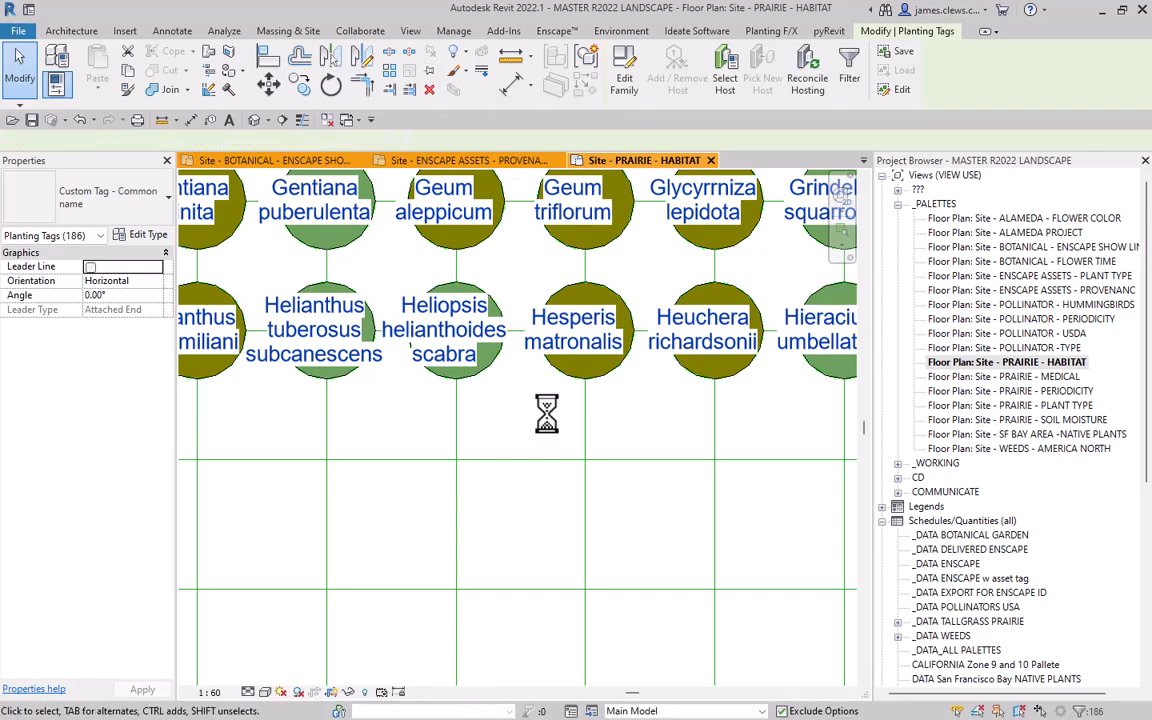
pyautogui.press('Escape')
pyautogui.scroll(-7, 555, 414)
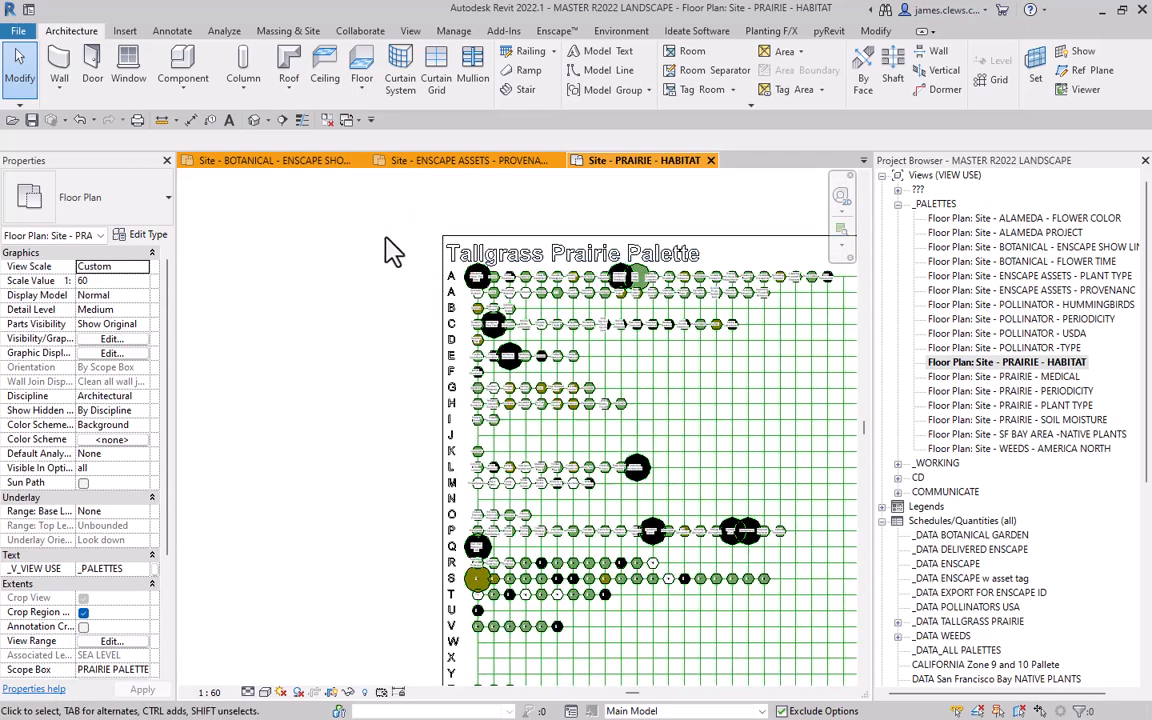
# Turn off visibility for the two PLANT HABITAT WOOD... filters and the PLANT HABITAT OPEN... filter in the Prairie Habitat view's graphic overrides.
pyautogui.press('v')
pyautogui.press('g')
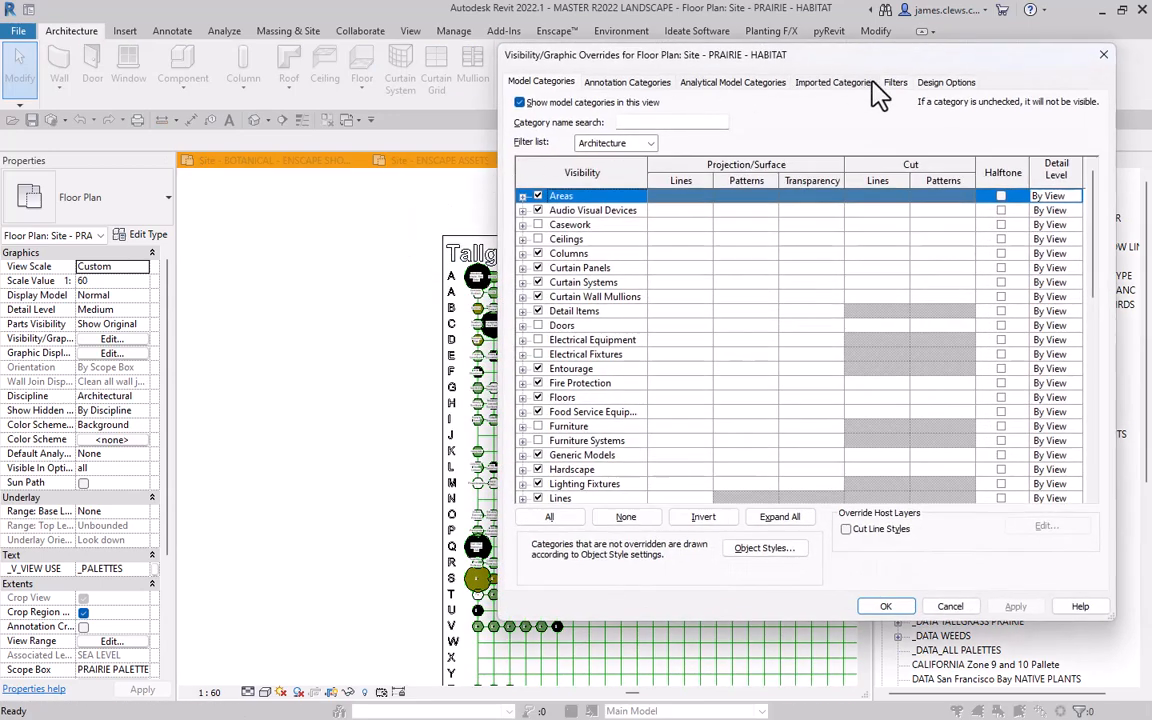
pyautogui.click(896, 83)
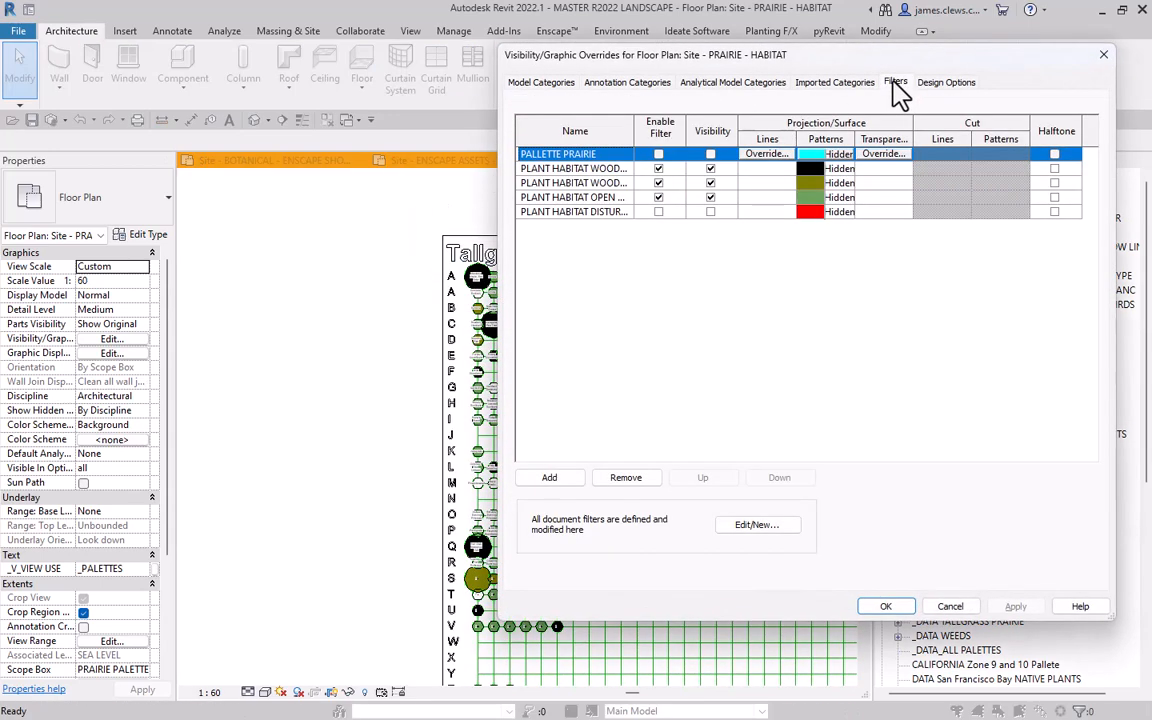
pyautogui.click(710, 197)
pyautogui.click(710, 183)
pyautogui.click(710, 168)
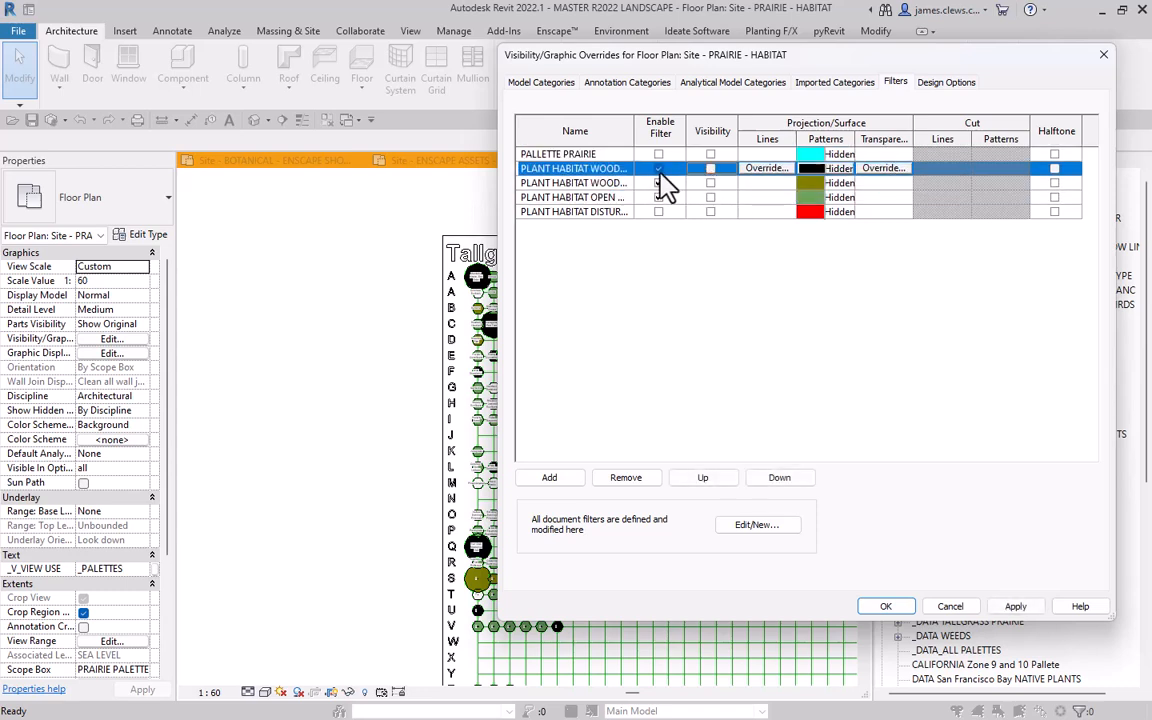
# Enable the red PLANT HABITAT DISTUR... filter with visibility on, apply the overrides and inspect the plants shown.
pyautogui.click(658, 212)
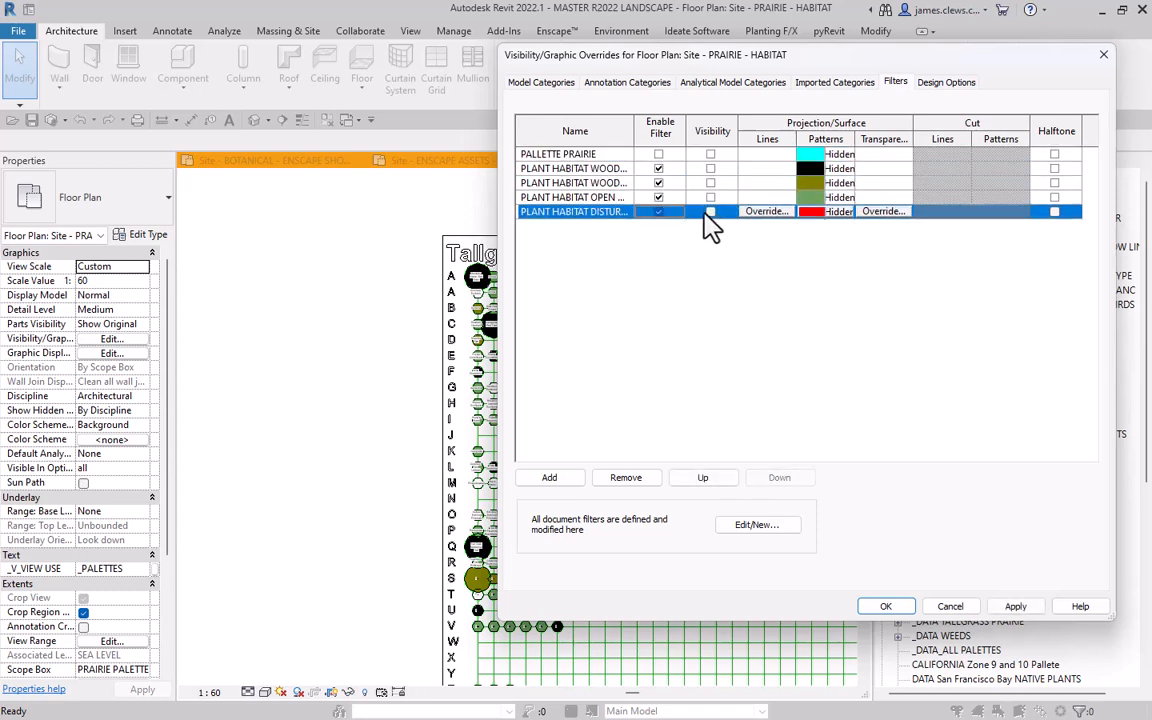
pyautogui.click(710, 212)
pyautogui.click(886, 607)
pyautogui.scroll(5, 403, 432)
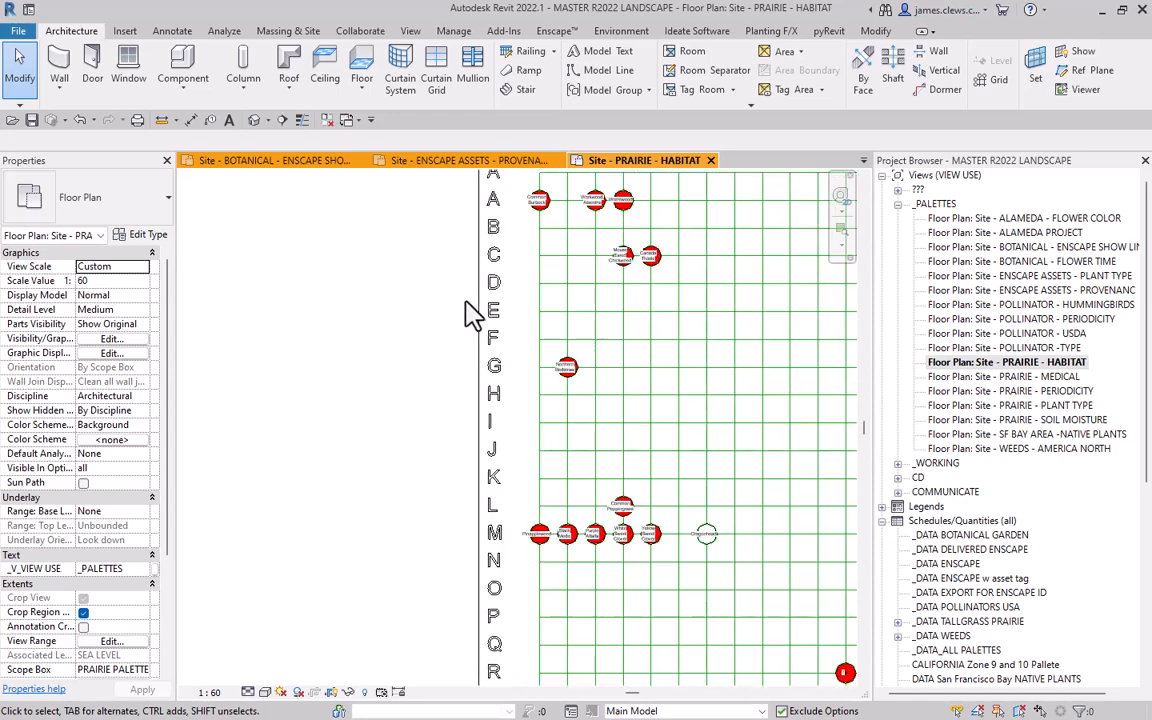
pyautogui.scroll(-5, 478, 316)
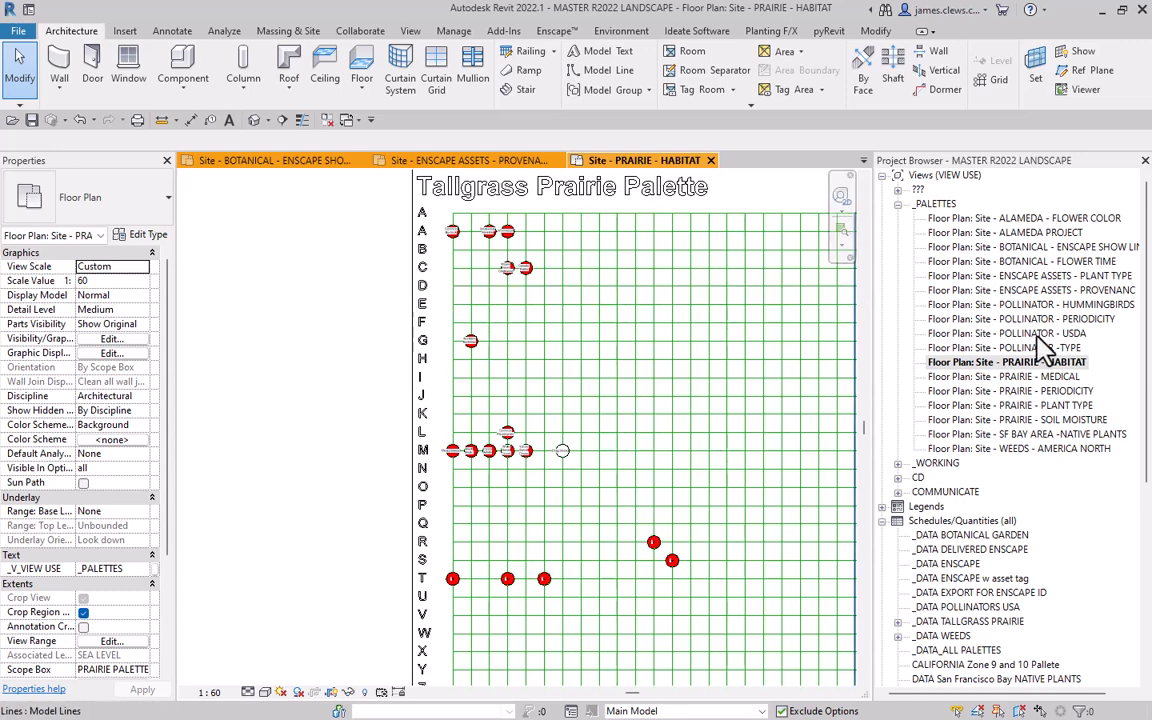
# Open the Site - SF BAY AREA -NATIVE PLANTS floor plan and view its plant palette.
pyautogui.click(999, 436)
pyautogui.doubleClick(1004, 438)
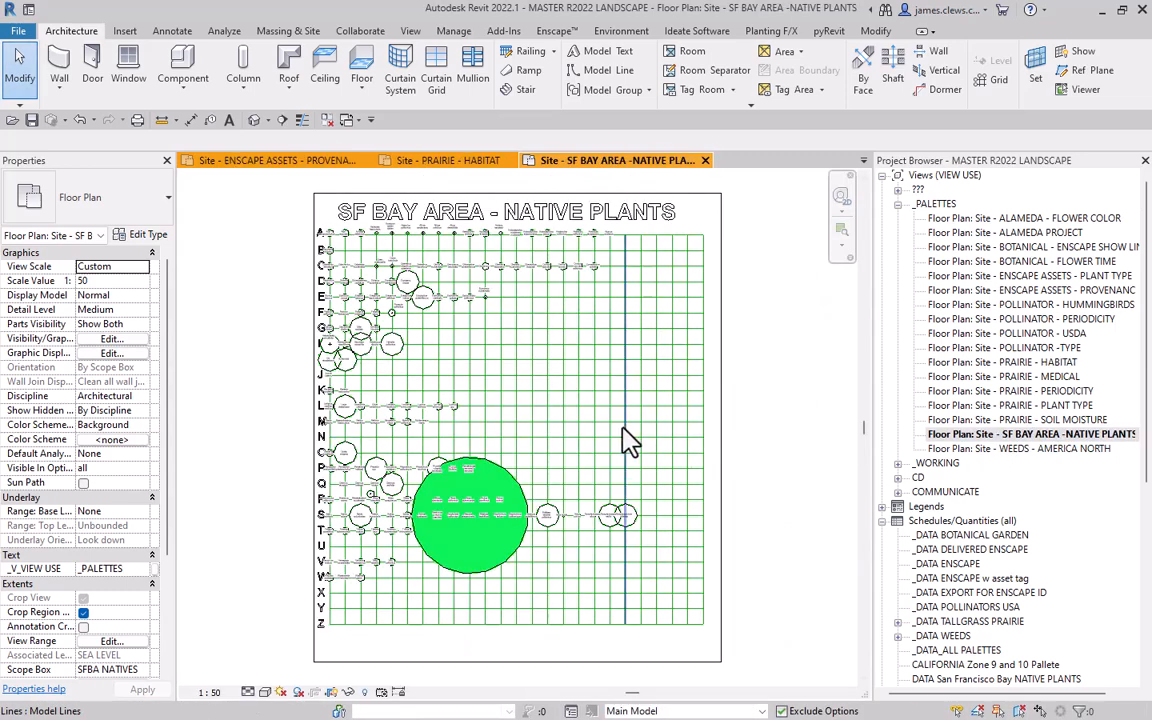
pyautogui.scroll(1, 290, 308)
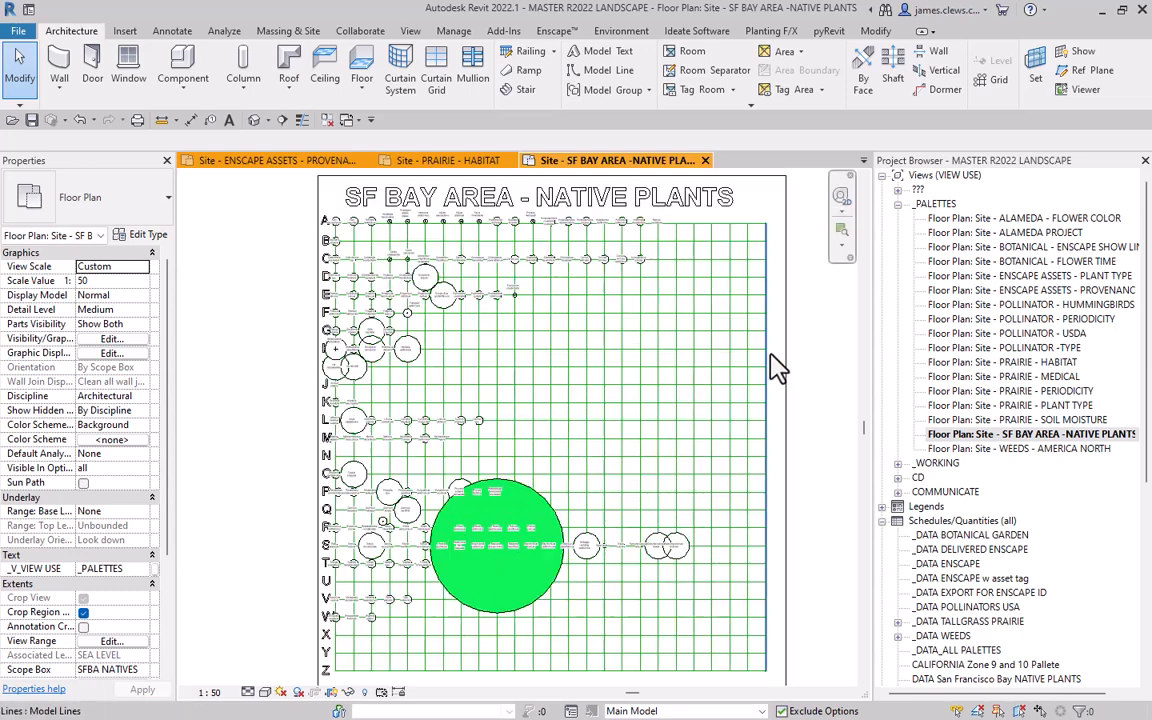
# Open the Site - WEEDS - AMERICA NORTH floor plan and examine its colour-coded weed palette.
pyautogui.click(994, 450)
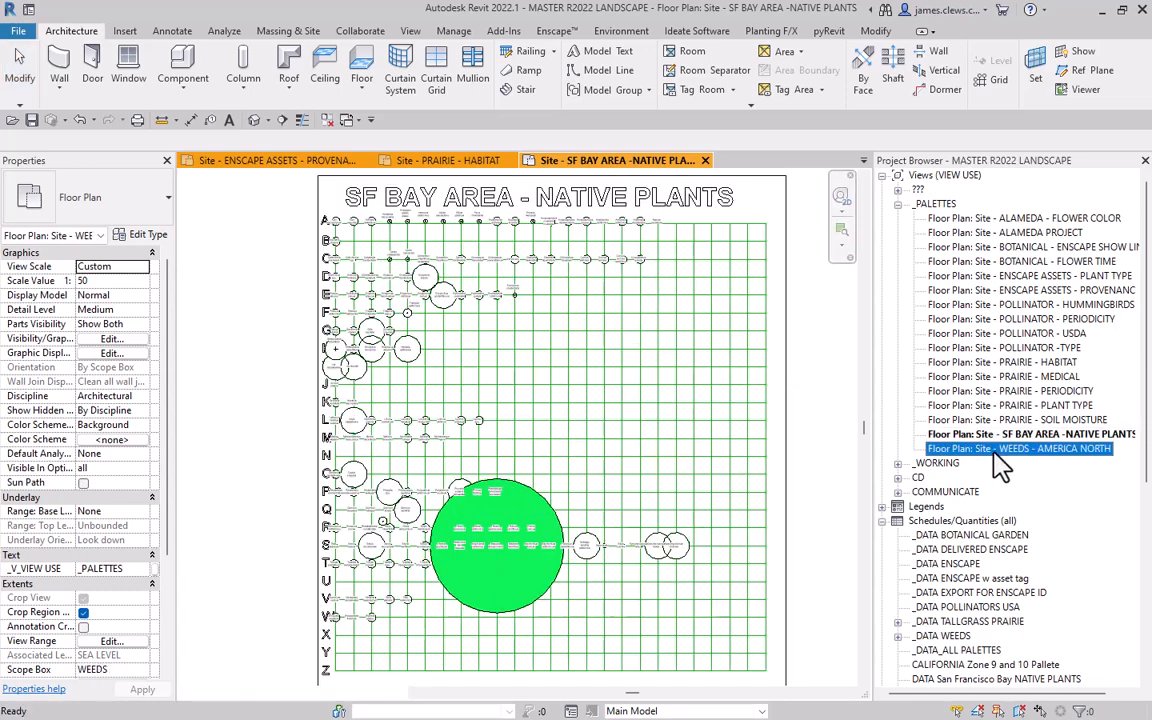
pyautogui.doubleClick(994, 450)
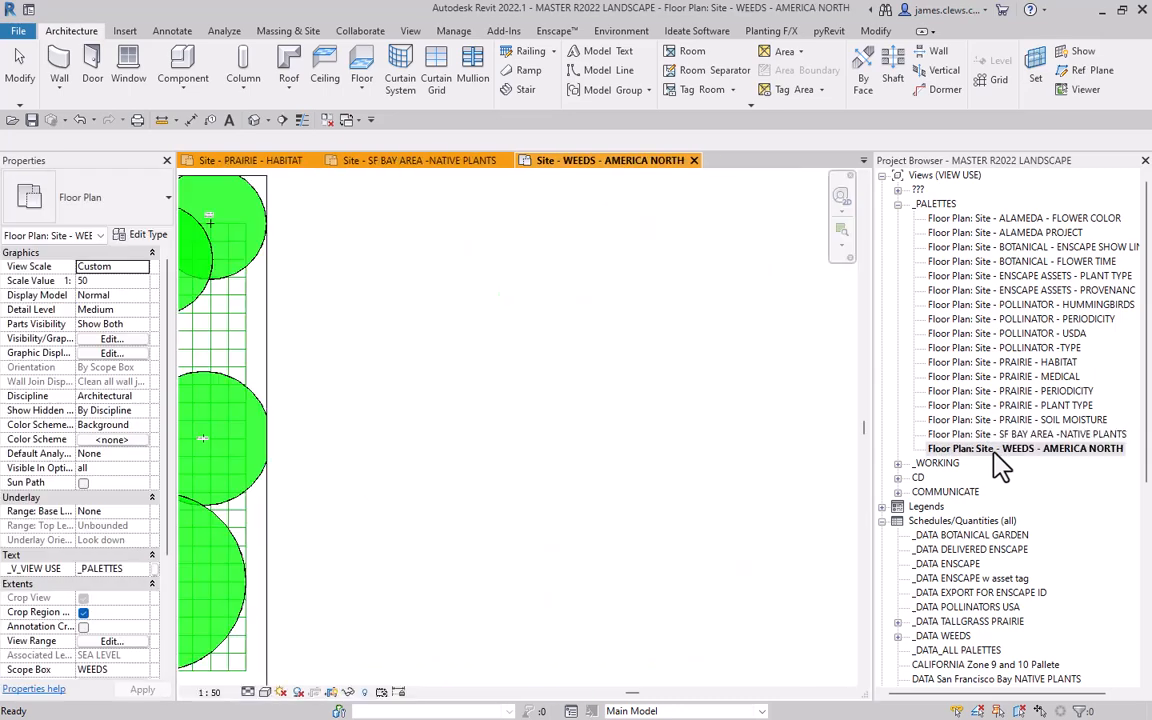
pyautogui.middleClick(468, 360)
pyautogui.scroll(1, 470, 355)
pyautogui.middleClick(470, 355)
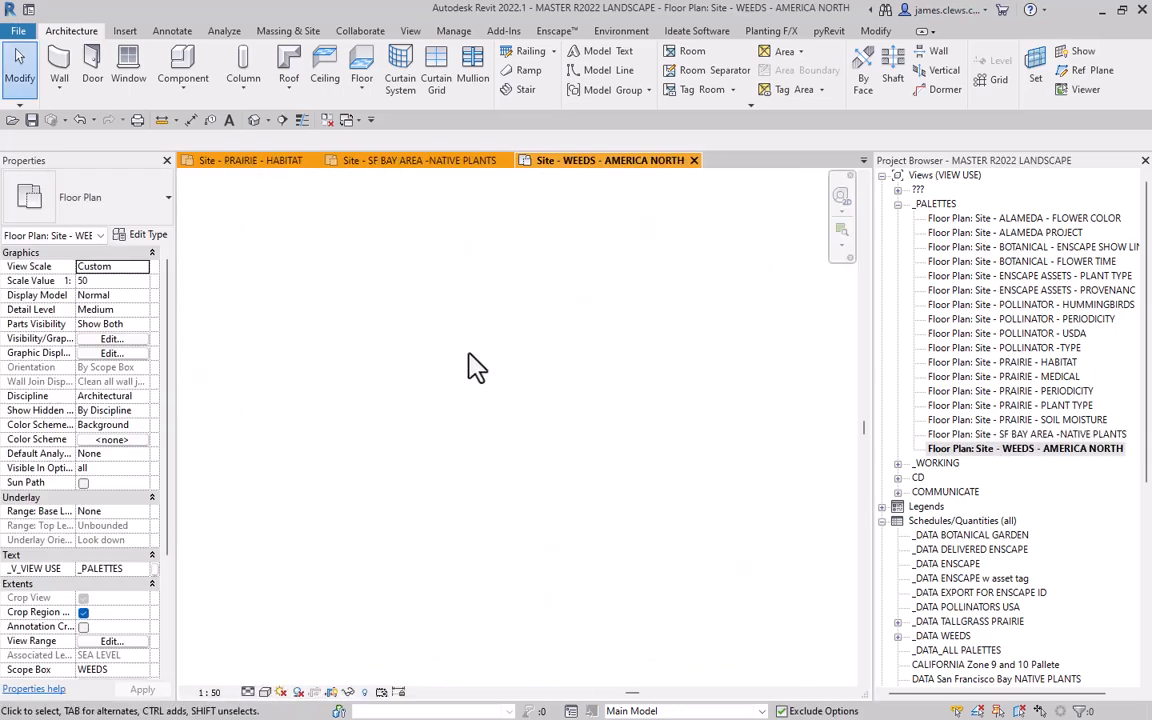
pyautogui.scroll(3, 385, 245)
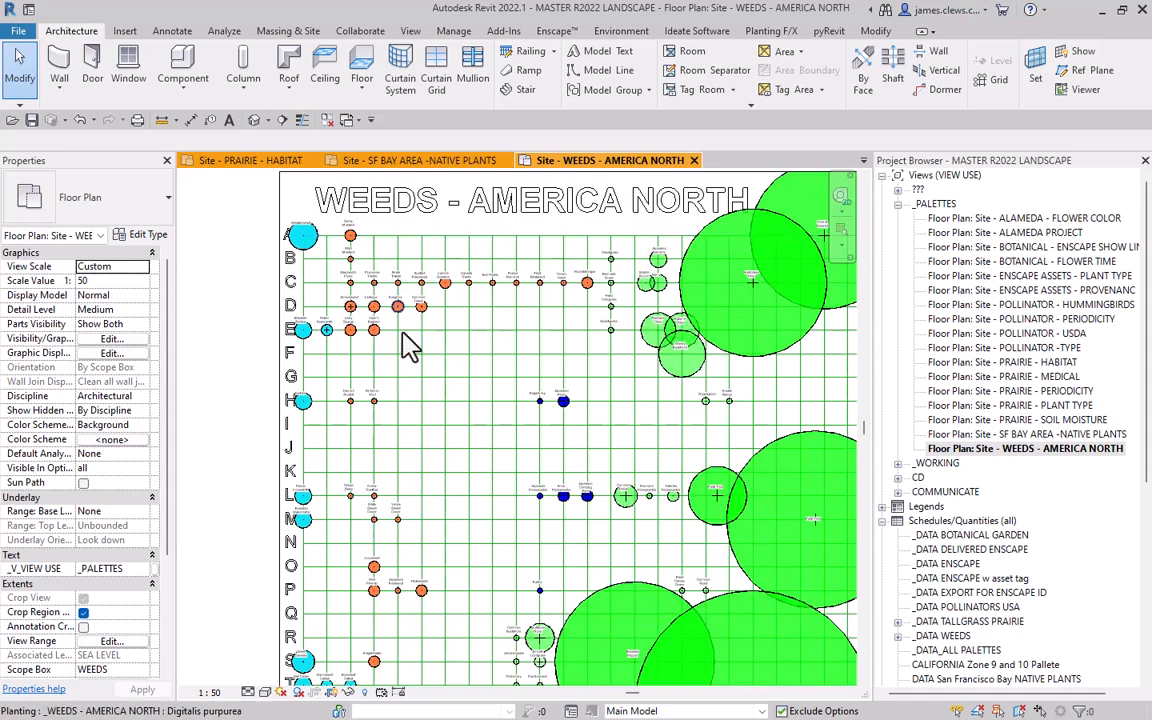
pyautogui.moveTo(405, 410); pyautogui.dragTo(450, 455)
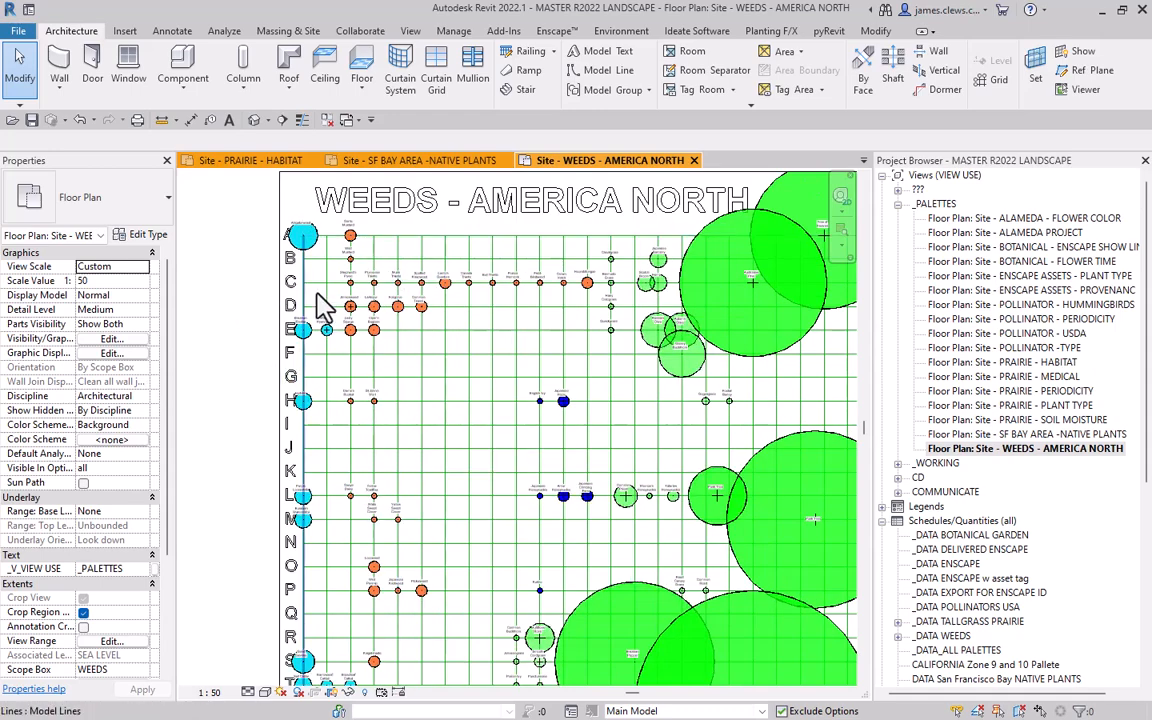
# Examine the orange, dark blue and cyan weed symbols and their common-name tags up close, including Garlic Mustard in row A.
pyautogui.scroll(5, 500, 285)
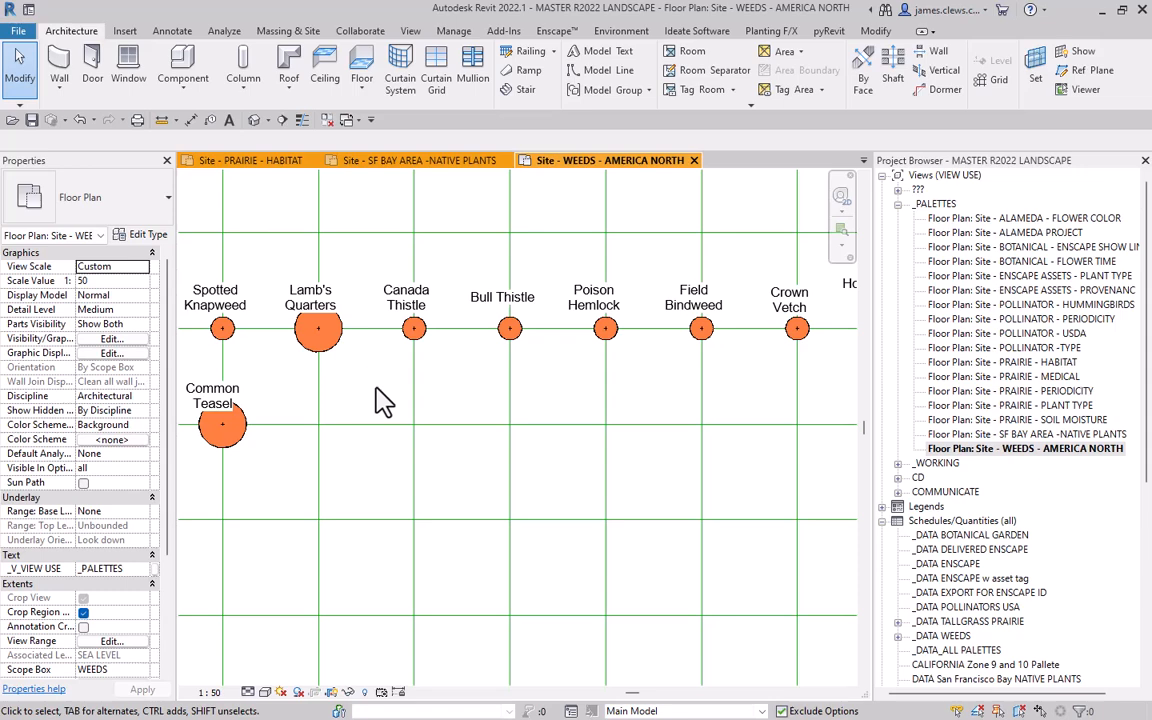
pyautogui.scroll(-3, 383, 403)
pyautogui.scroll(-1, 388, 420)
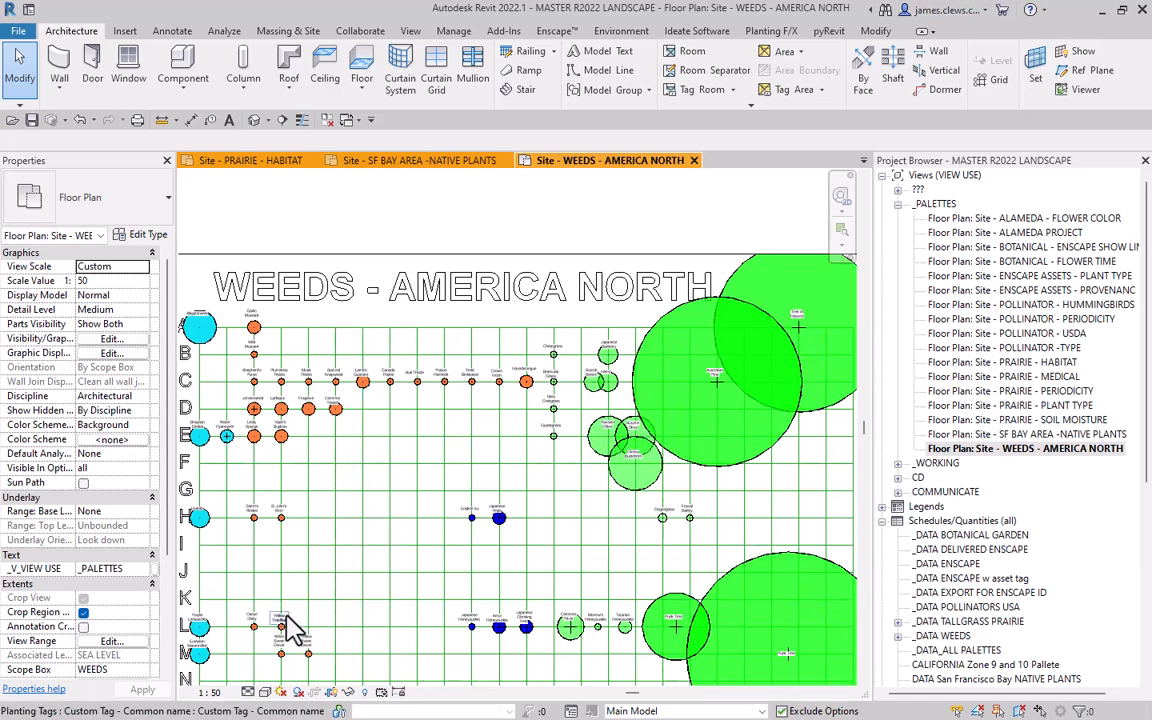
pyautogui.scroll(4, 505, 640)
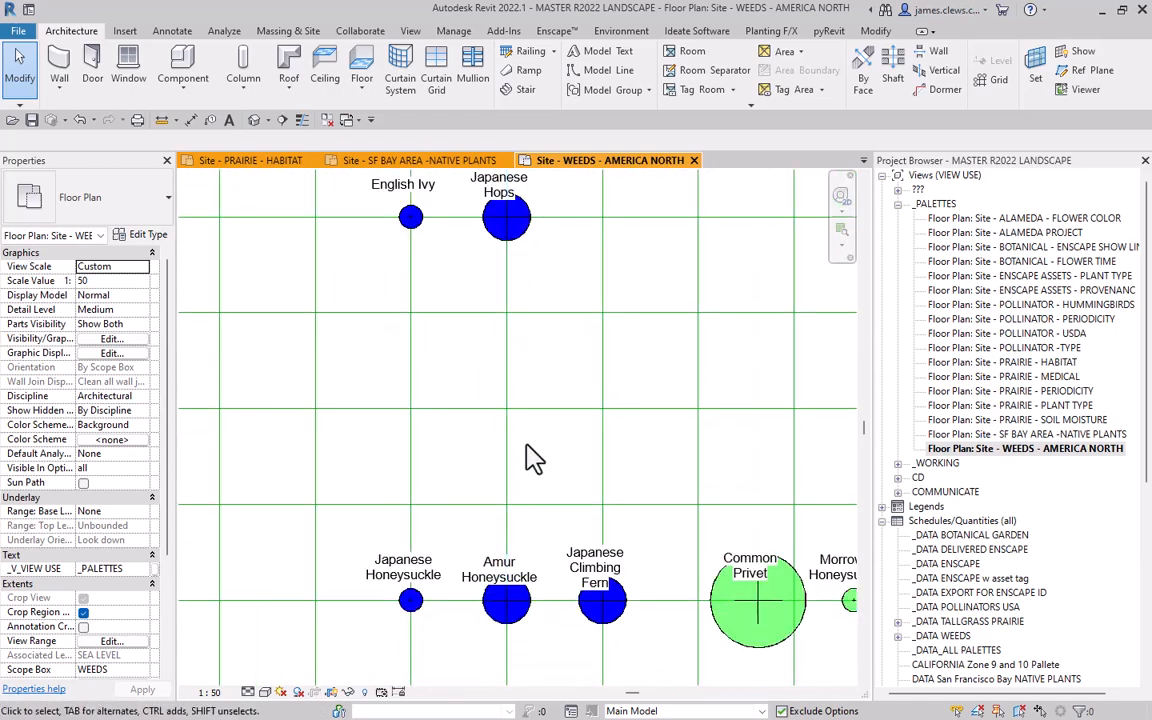
pyautogui.scroll(-5, 534, 462)
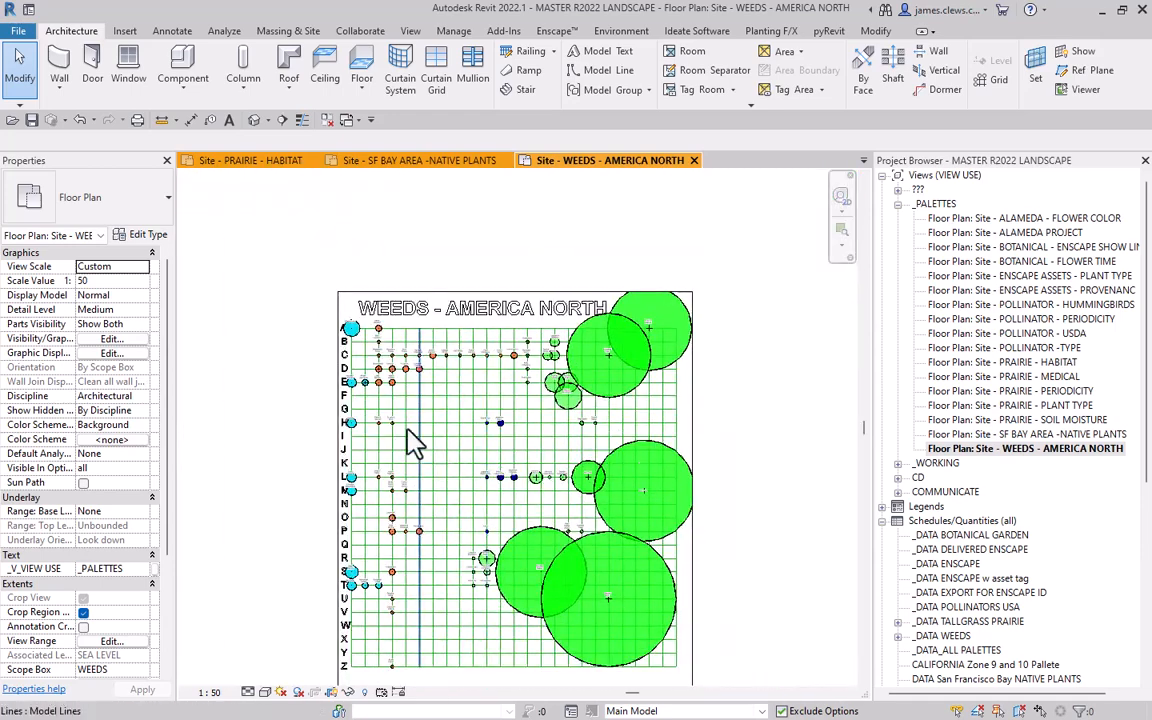
pyautogui.scroll(4, 352, 332)
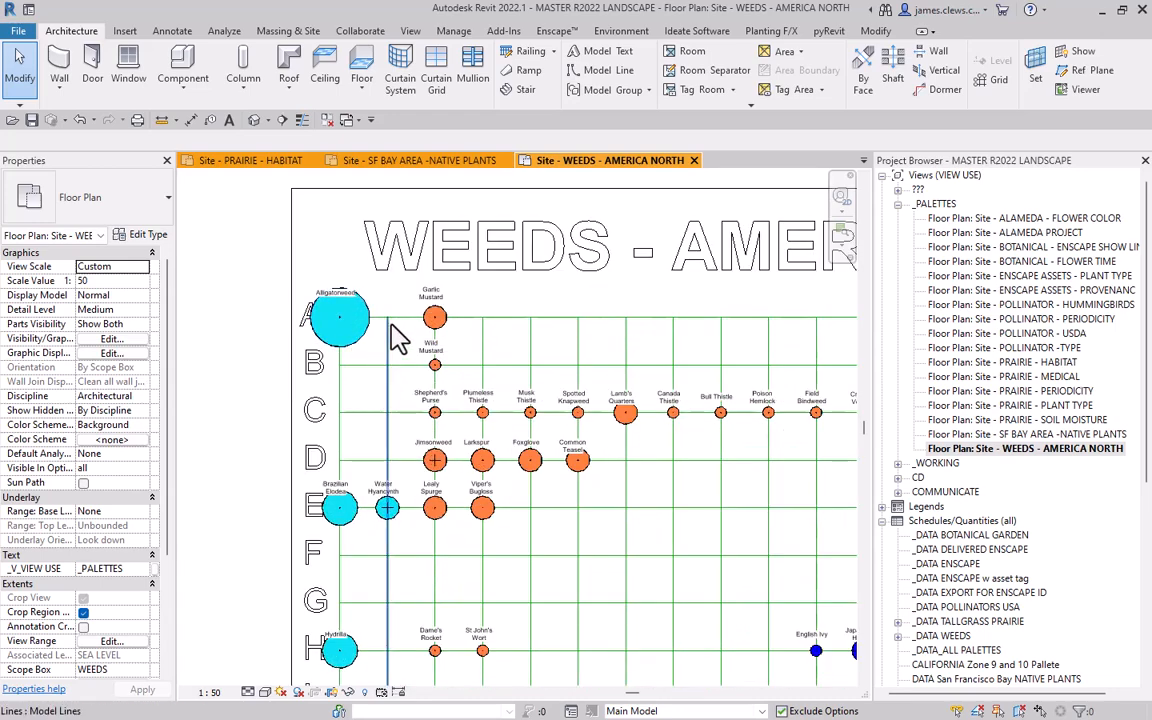
pyautogui.click(434, 317)
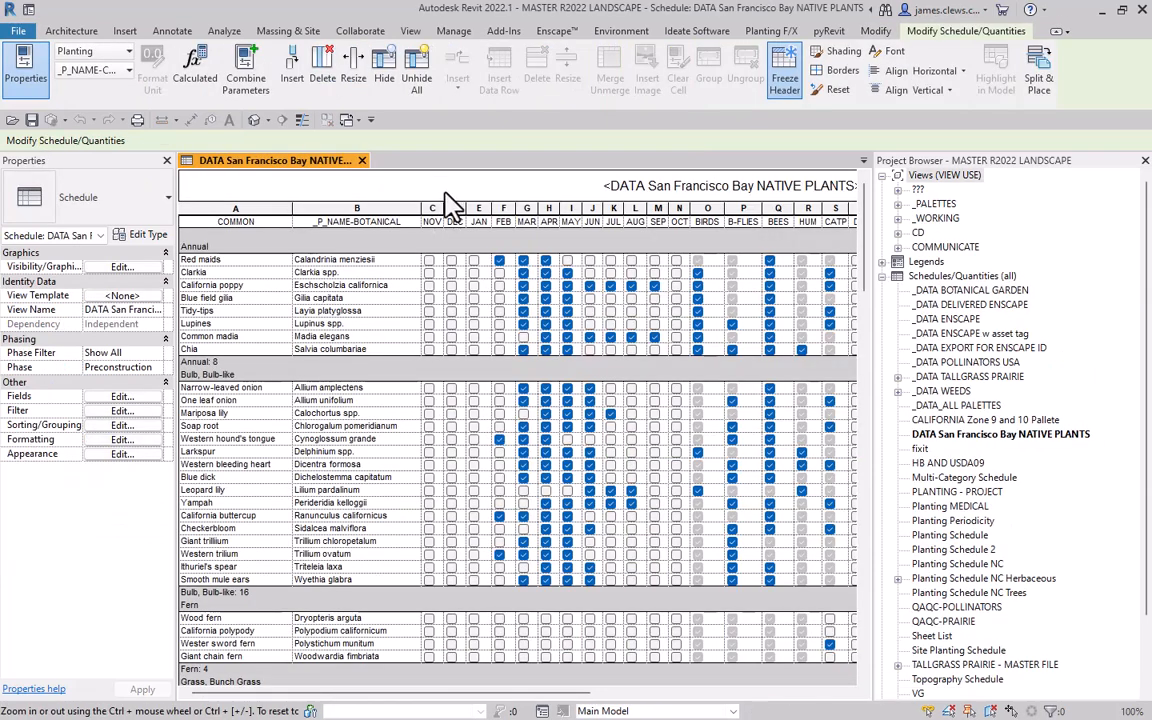
# List the floor plans in the _PALETTES view group and look through the plant groups of the DATA San Francisco Bay NATIVE PLANTS schedule.
pyautogui.click(897, 204)
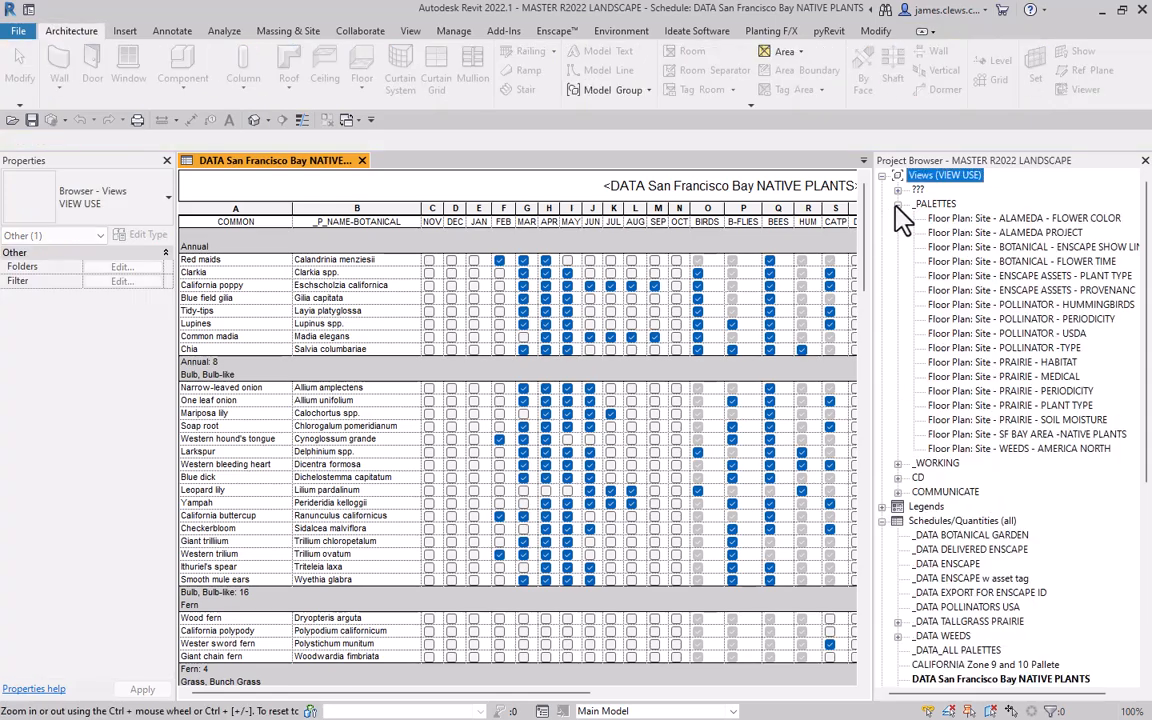
pyautogui.click(988, 249)
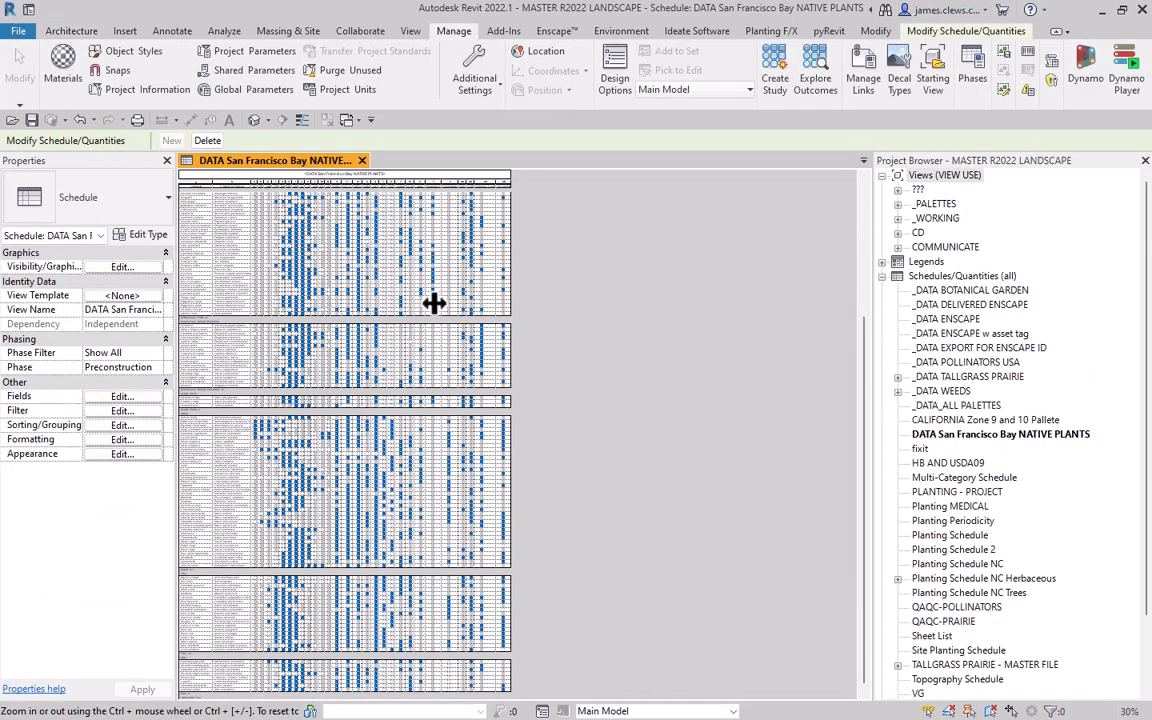
pyautogui.scroll(5, 270, 252)
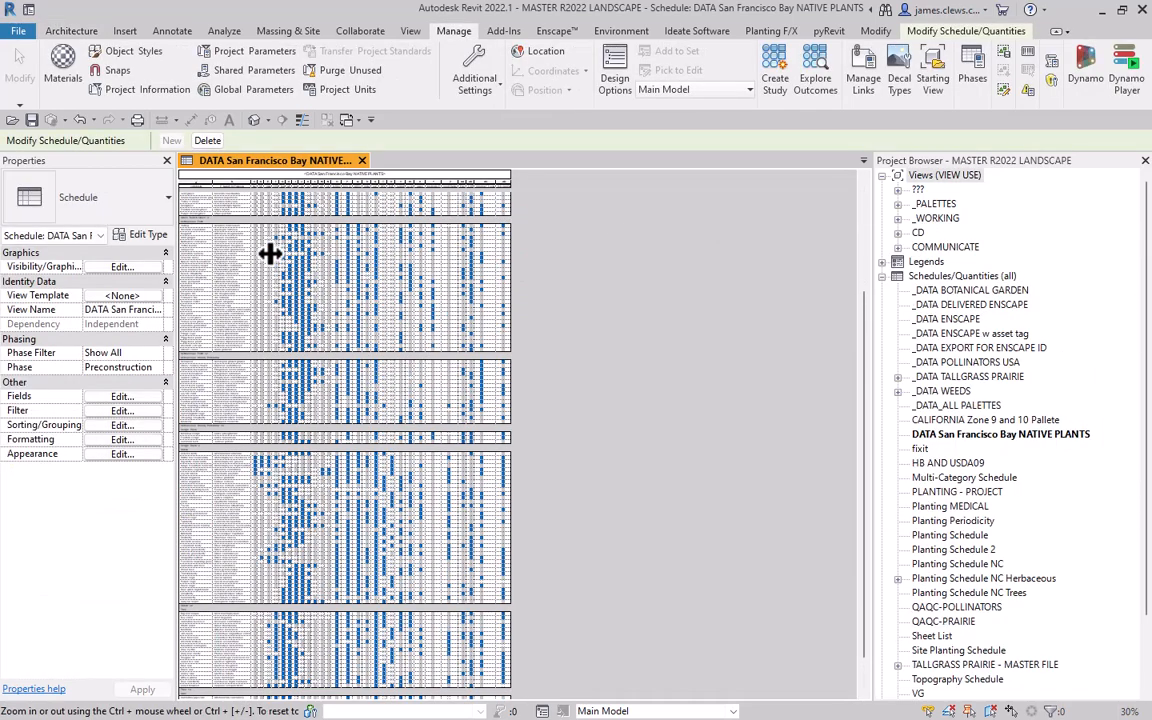
pyautogui.scroll(3, 272, 258)
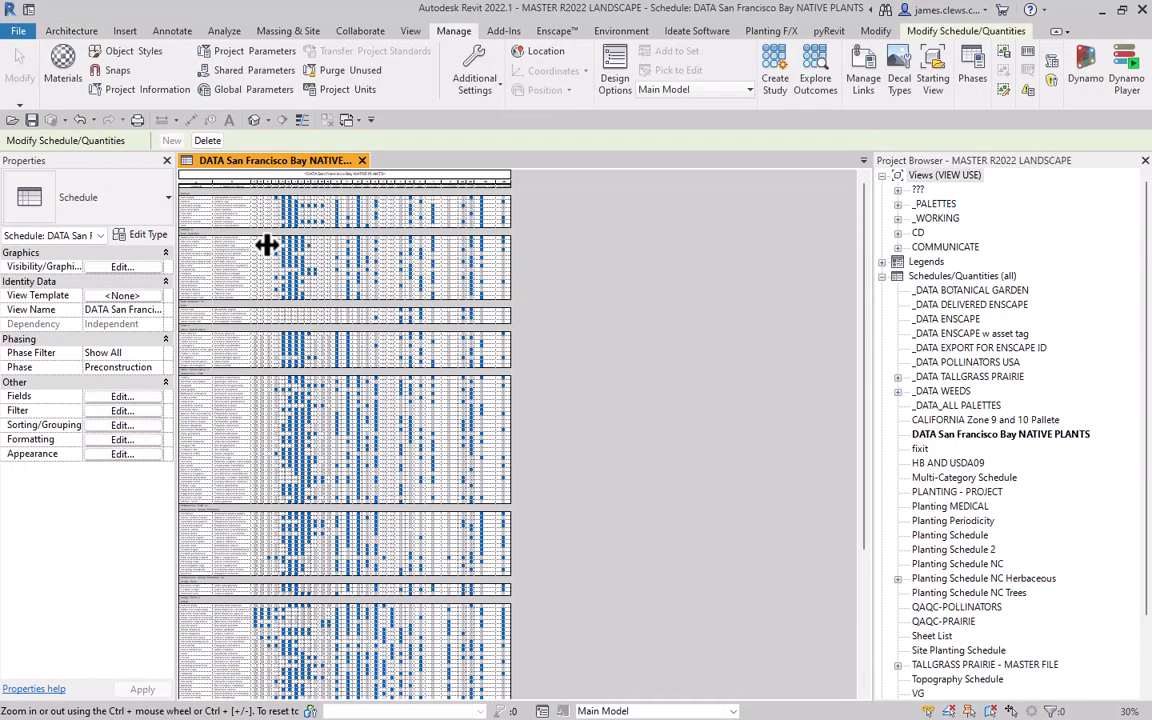
pyautogui.scroll(-5, 267, 245)
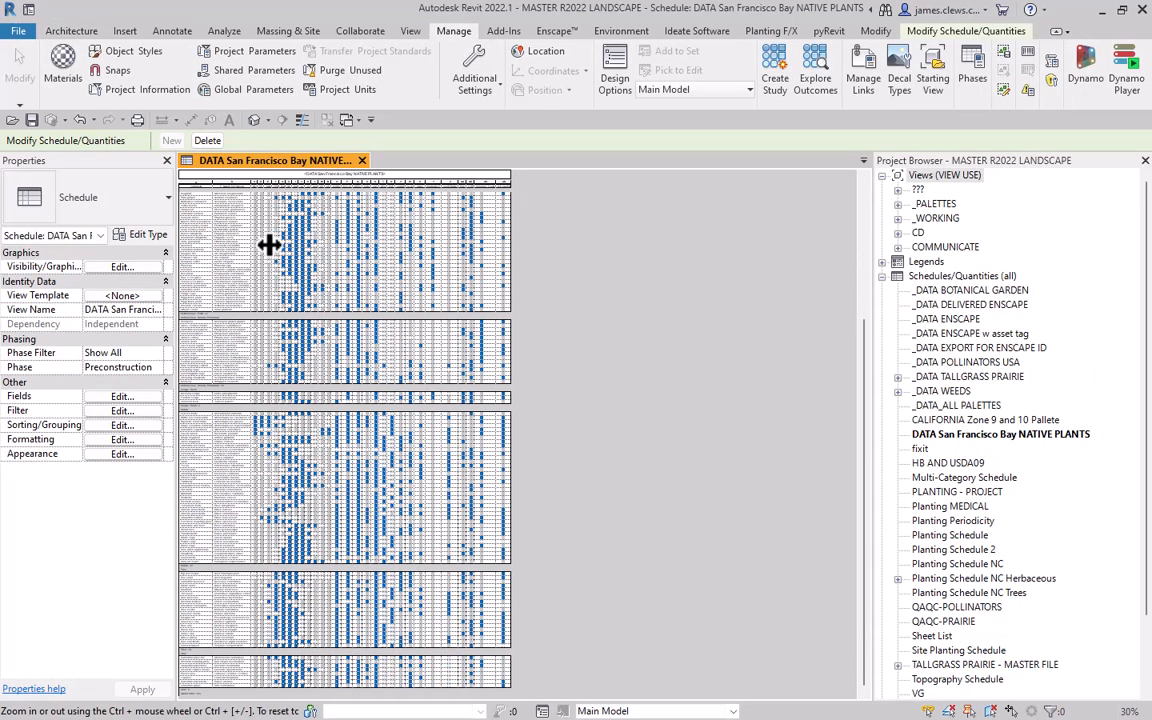